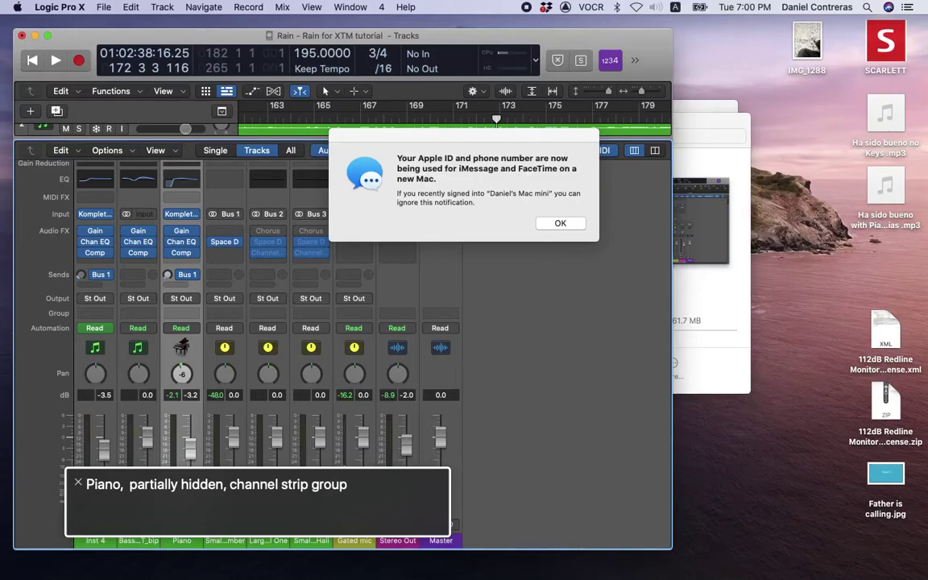
Step: Open the Control Surfaces Setup window
{"action": "key", "text": "ctrl+alt+m"}
{"action": "key", "text": "ctrl+alt+Right"}
{"action": "key", "text": "ctrl+alt+space"}
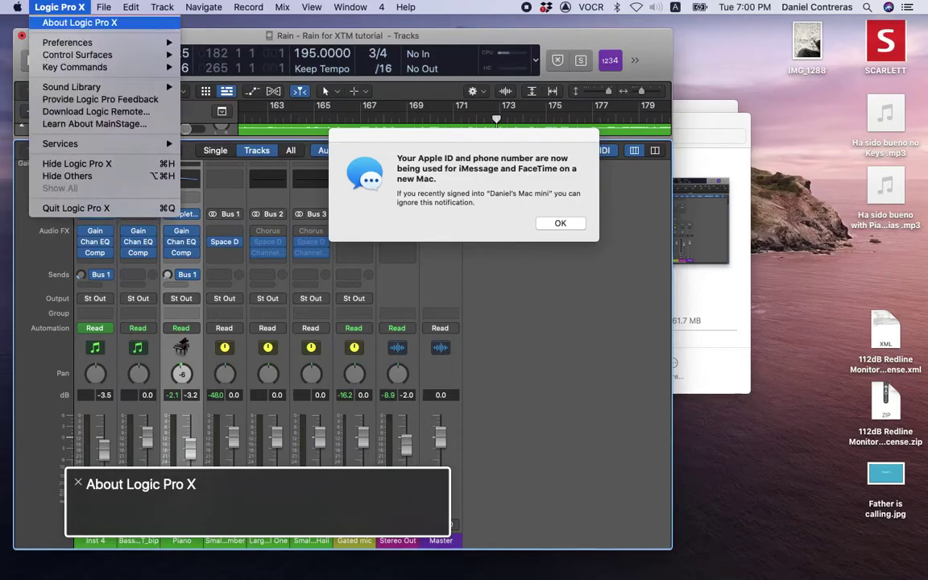
{"action": "key", "text": "Down"}
{"action": "key", "text": "Down"}
{"action": "key", "text": "Right"}
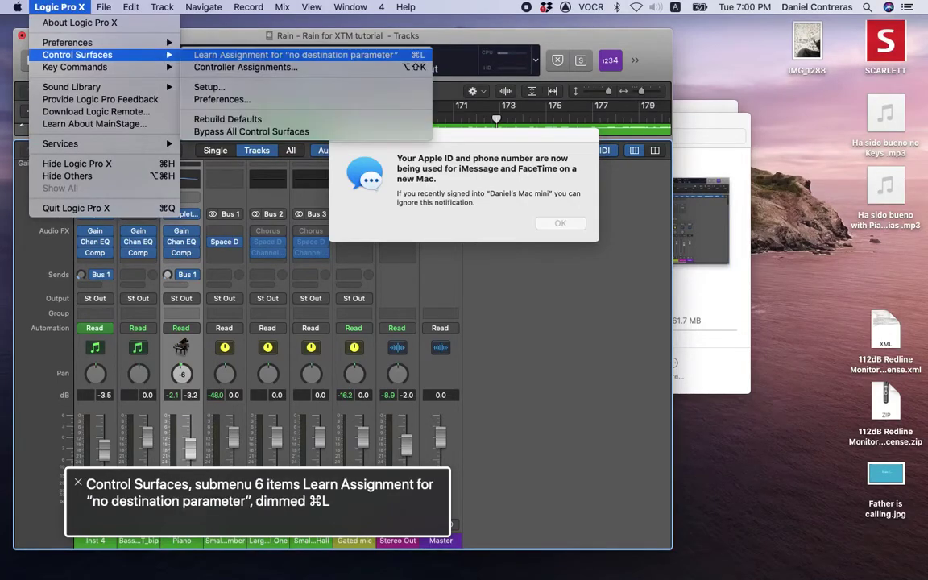
{"action": "key", "text": "Down"}
{"action": "key", "text": "Down"}
{"action": "key", "text": "ctrl+alt+space"}
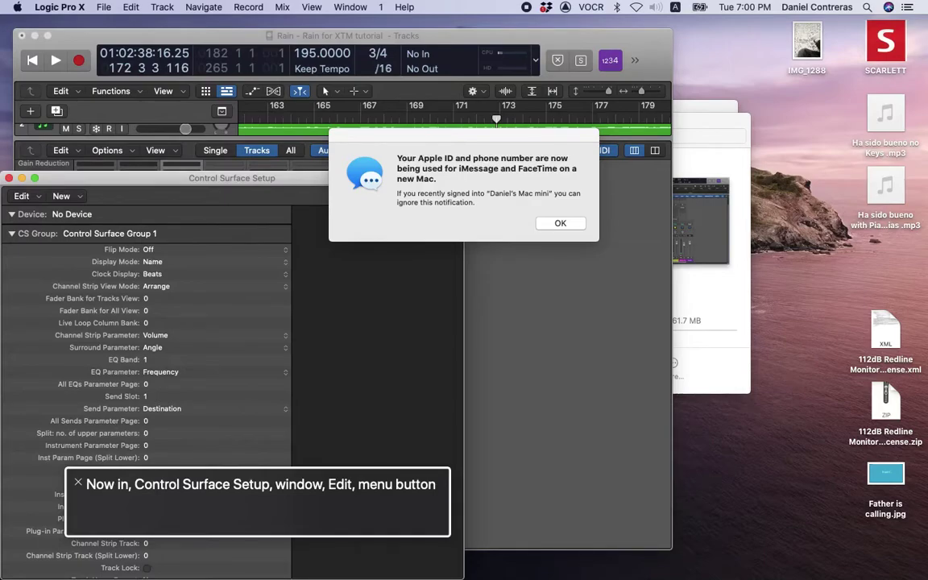
Step: Start installing a new control surface to bring up the list of device models
{"action": "key", "text": "ctrl+alt+Right"}
{"action": "key", "text": "ctrl+alt+Right"}
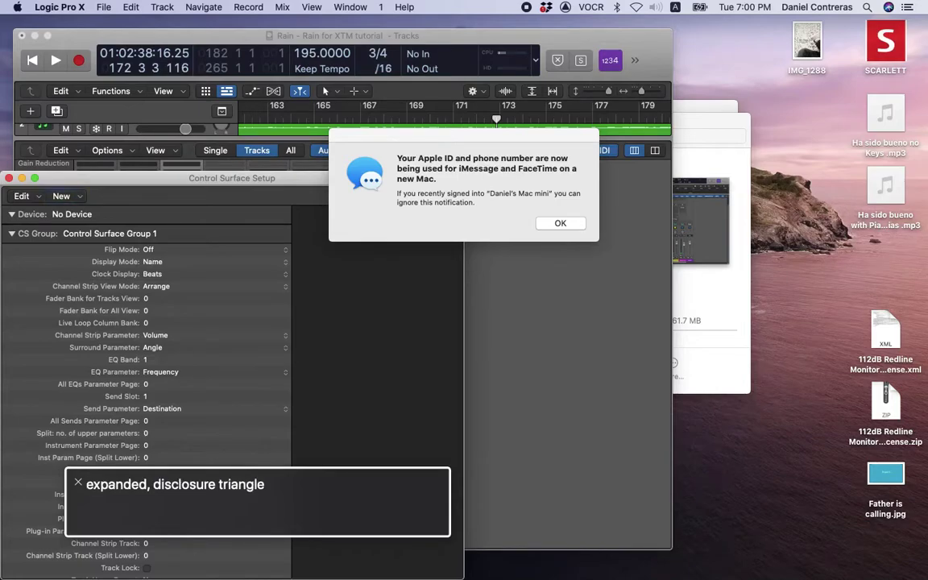
{"action": "key", "text": "ctrl+alt+Left"}
{"action": "key", "text": "ctrl+alt+space"}
{"action": "key", "text": "Down"}
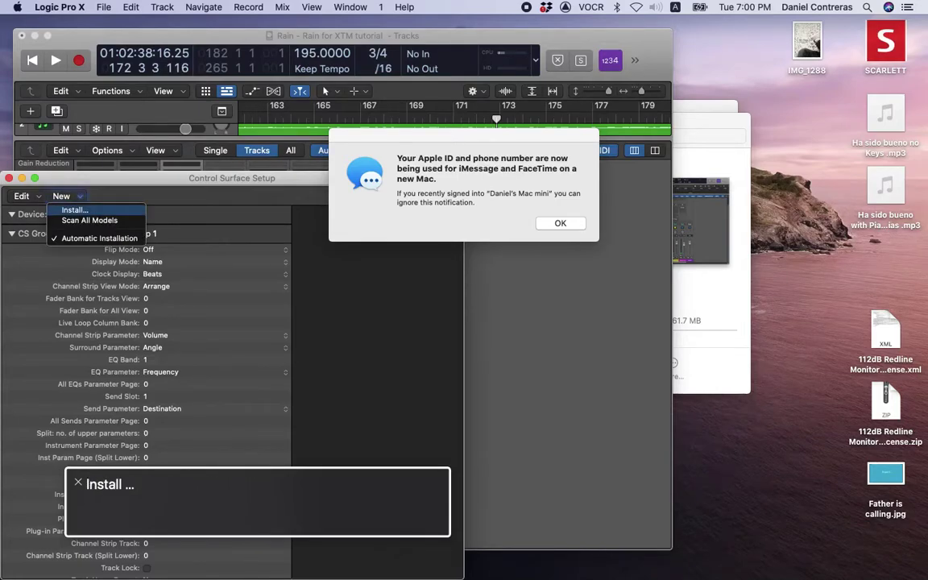
{"action": "key", "text": "Return"}
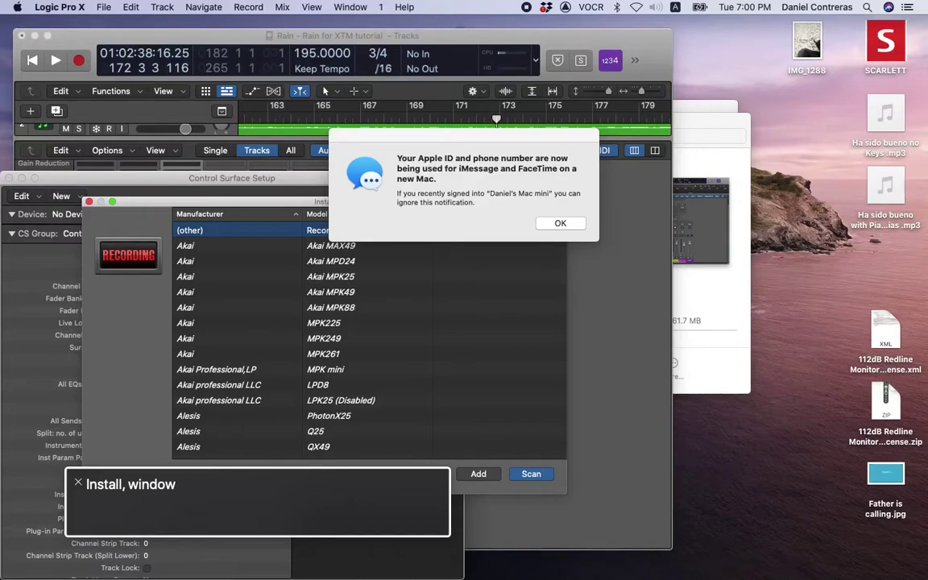
Step: Add the Mackie Designs Mackie Control model, which uses the Logic Control module, as a control surface
{"action": "key", "text": "ctrl+alt+Right"}
{"action": "key", "text": "ctrl+alt+Right"}
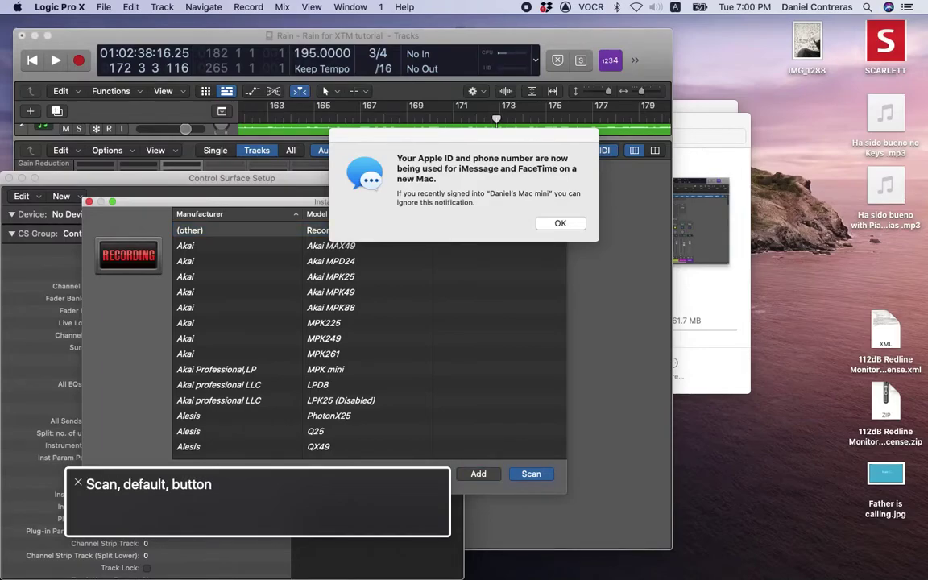
{"action": "key", "text": "ctrl+alt+Left"}
{"action": "key", "text": "ctrl+alt+Left"}
{"action": "key", "text": "ctrl+alt+shift+Down"}
{"action": "key", "text": "ctrl+alt+End"}
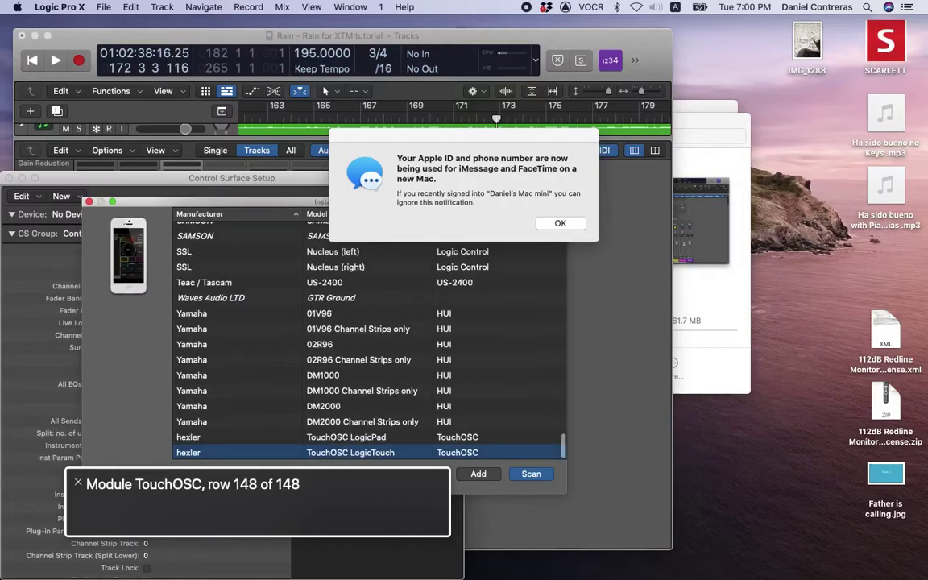
{"action": "key", "text": "Up"}
{"action": "key", "text": "Up"}
{"action": "key", "text": "Up"}
{"action": "key", "text": "Up"}
{"action": "key", "text": "Up"}
{"action": "key", "text": "Up"}
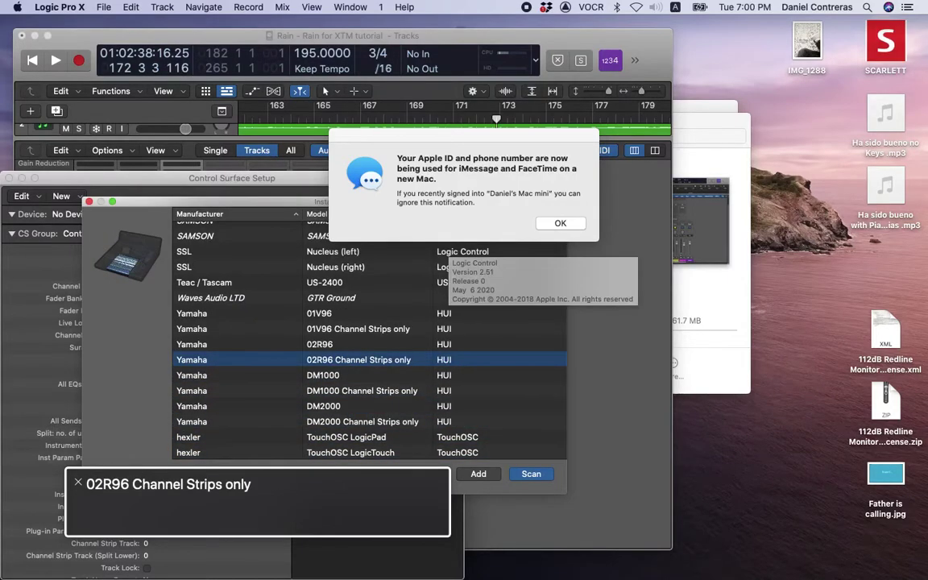
{"action": "key", "text": "Up"}
{"action": "key", "text": "Up"}
{"action": "key", "text": "Up"}
{"action": "key", "text": "Up"}
{"action": "key", "text": "Up"}
{"action": "key", "text": "Up"}
{"action": "key", "text": "Up"}
{"action": "key", "text": "Up"}
{"action": "key", "text": "ctrl+alt+Right"}
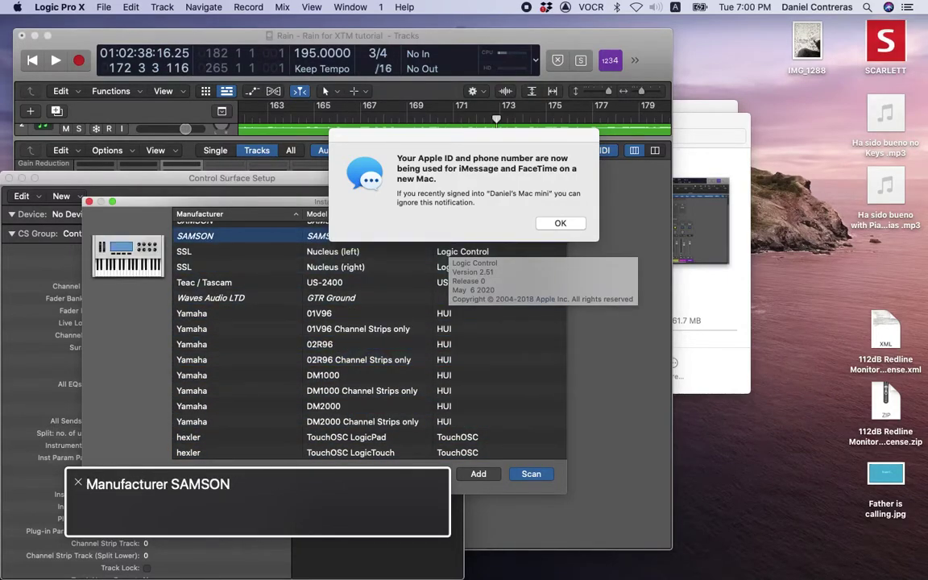
{"action": "key", "text": "Up"}
{"action": "key", "text": "Up"}
{"action": "key", "text": "Up"}
{"action": "key", "text": "Up"}
{"action": "key", "text": "Up"}
{"action": "key", "text": "Up"}
{"action": "key", "text": "Up"}
{"action": "key", "text": "Up"}
{"action": "key", "text": "Up"}
{"action": "key", "text": "Up"}
{"action": "key", "text": "Up"}
{"action": "key", "text": "Up"}
{"action": "key", "text": "Up"}
{"action": "key", "text": "Up"}
{"action": "key", "text": "Up"}
{"action": "key", "text": "Up"}
{"action": "key", "text": "Up"}
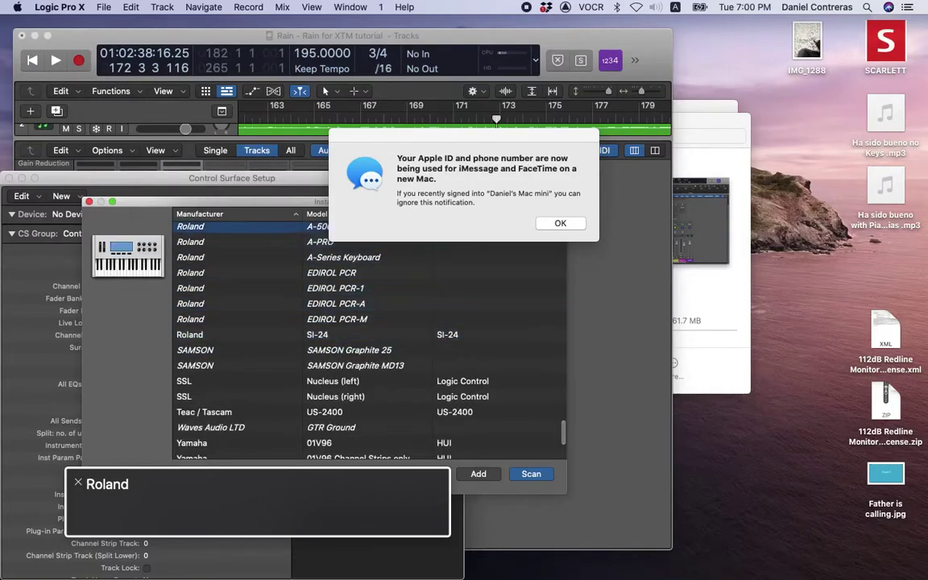
{"action": "key", "text": "Up"}
{"action": "key", "text": "Up"}
{"action": "key", "text": "Up"}
{"action": "key", "text": "Up"}
{"action": "key", "text": "Up"}
{"action": "key", "text": "Up"}
{"action": "key", "text": "Up"}
{"action": "key", "text": "Up"}
{"action": "key", "text": "Up"}
{"action": "key", "text": "Up"}
{"action": "key", "text": "Up"}
{"action": "key", "text": "Up"}
{"action": "key", "text": "Up"}
{"action": "key", "text": "Up"}
{"action": "key", "text": "Up"}
{"action": "key", "text": "Up"}
{"action": "key", "text": "Up"}
{"action": "key", "text": "Up"}
{"action": "key", "text": "Up"}
{"action": "key", "text": "Up"}
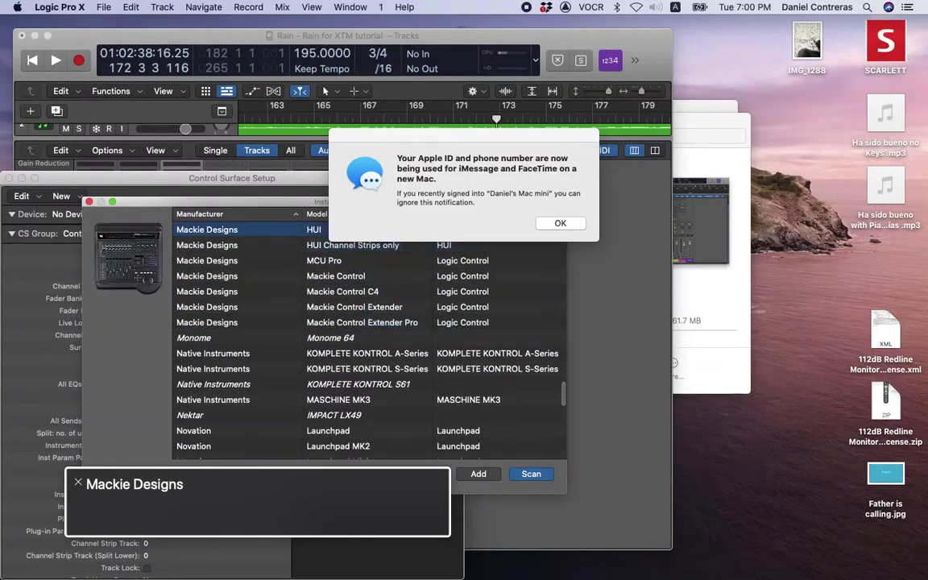
{"action": "key", "text": "Up"}
{"action": "key", "text": "Up"}
{"action": "key", "text": "Up"}
{"action": "key", "text": "Up"}
{"action": "key", "text": "Up"}
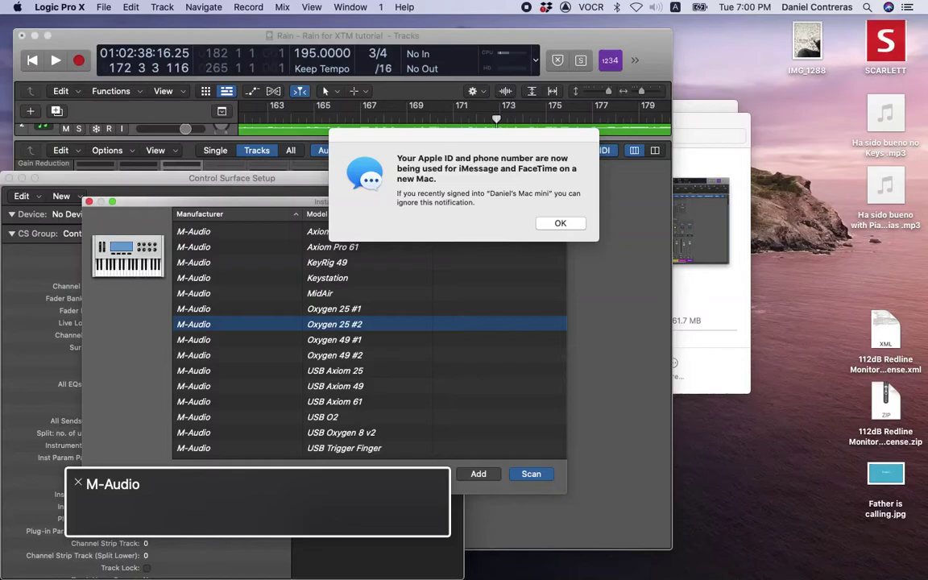
{"action": "key", "text": "Down"}
{"action": "key", "text": "Down"}
{"action": "key", "text": "Down"}
{"action": "key", "text": "Down"}
{"action": "key", "text": "Down"}
{"action": "key", "text": "Down"}
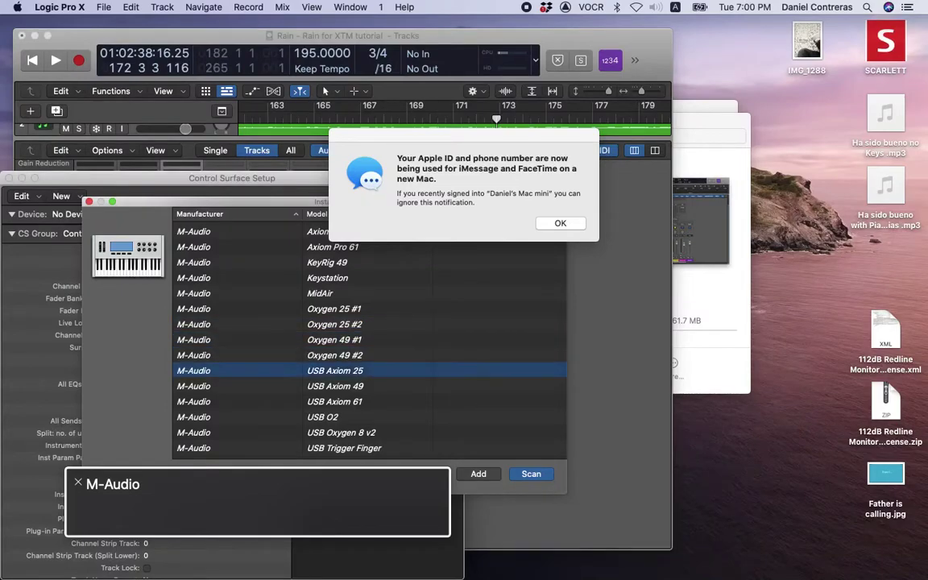
{"action": "key", "text": "Down"}
{"action": "key", "text": "Down"}
{"action": "key", "text": "Down"}
{"action": "key", "text": "Down"}
{"action": "key", "text": "Down"}
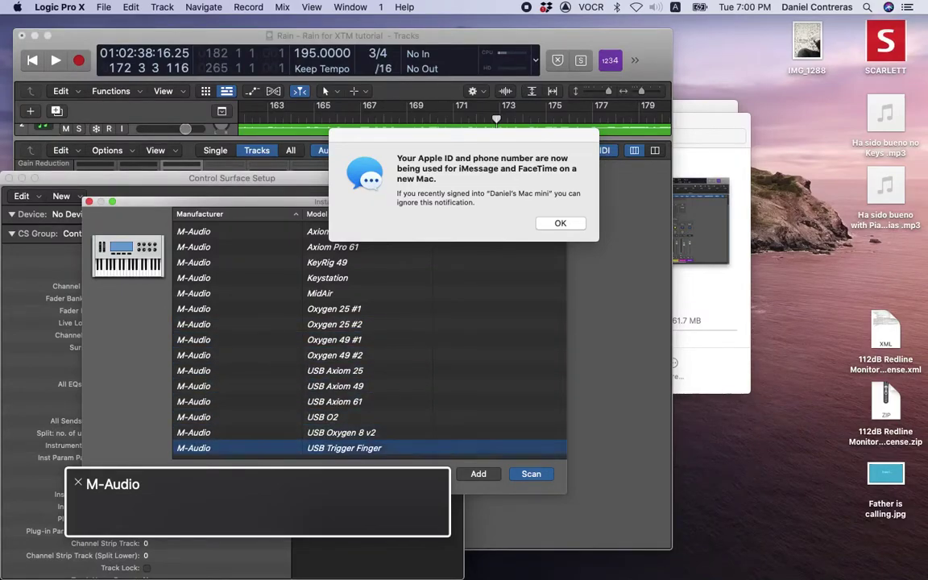
{"action": "key", "text": "ctrl+alt+Right"}
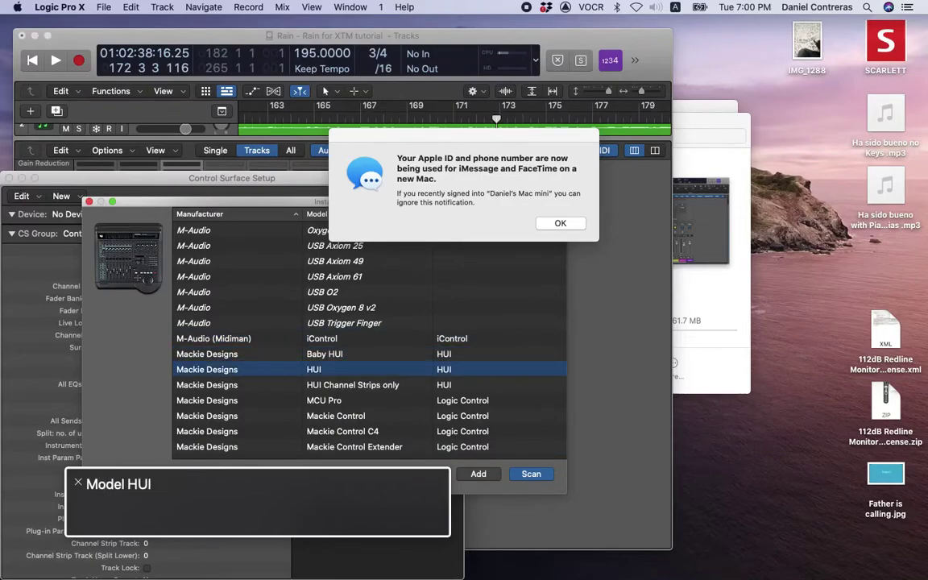
{"action": "key", "text": "Down"}
{"action": "key", "text": "Down"}
{"action": "key", "text": "Down"}
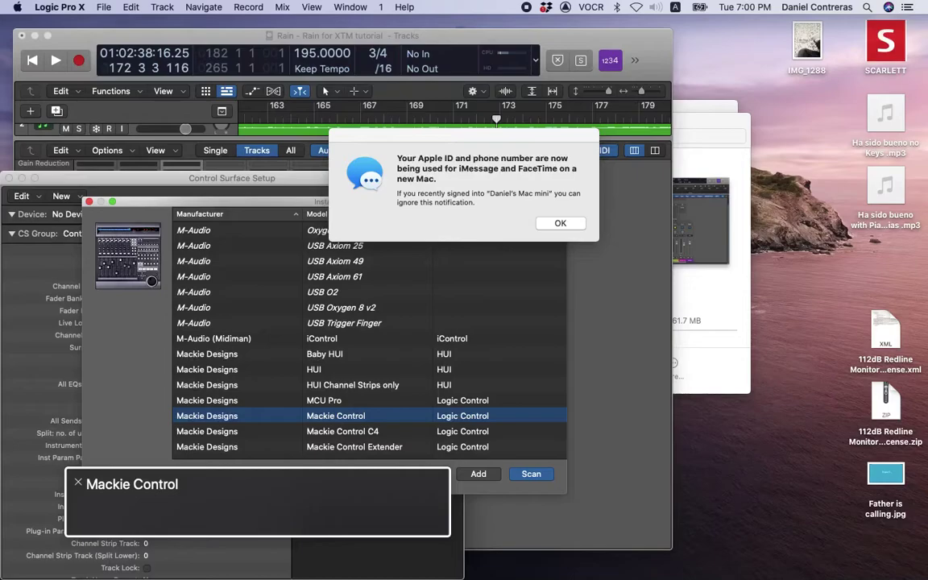
{"action": "key", "text": "Tab"}
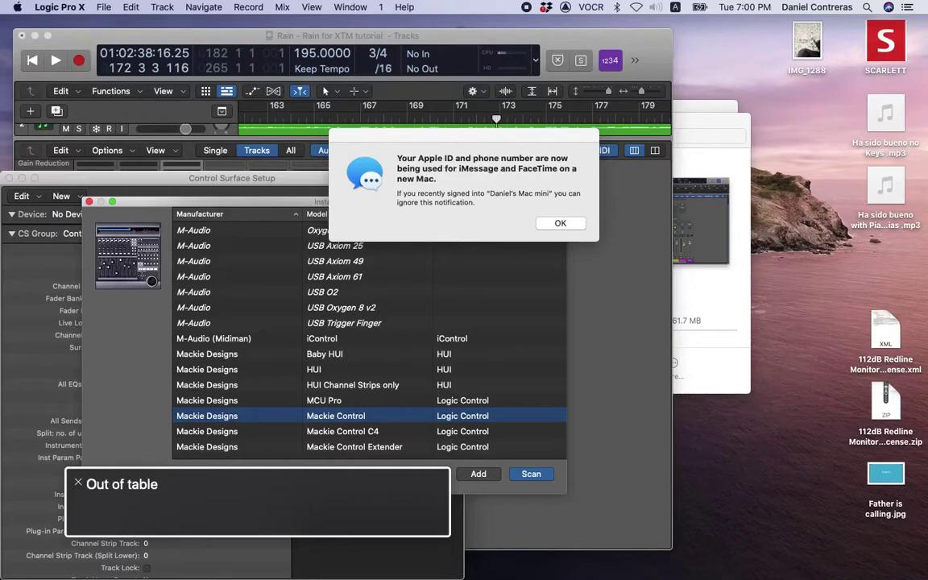
{"action": "key", "text": "ctrl+alt+space"}
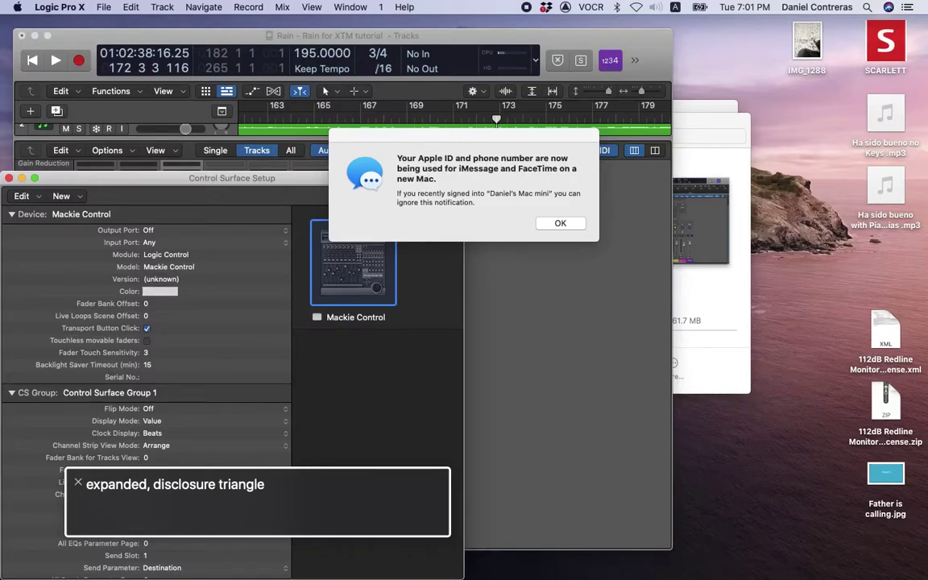
Step: Set the Mackie Control device's output port to X-TOUCH MINI
{"action": "key", "text": "ctrl+alt+Right"}
{"action": "key", "text": "Tab"}
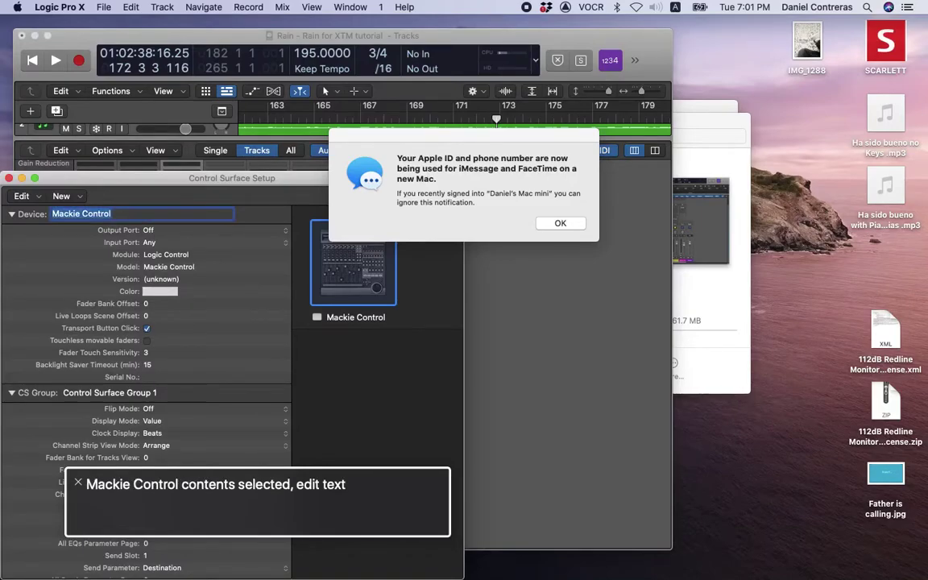
{"action": "key", "text": "ctrl+alt+Right"}
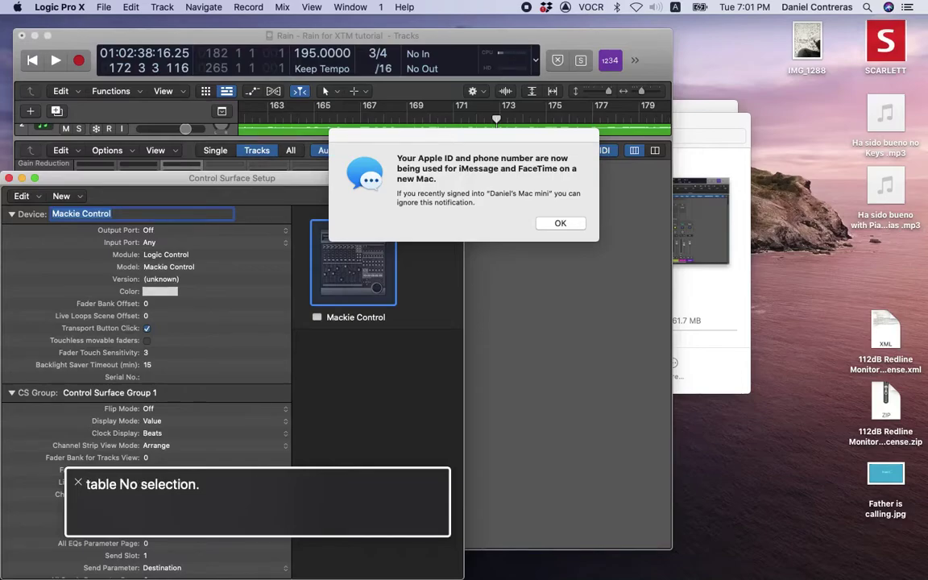
{"action": "key", "text": "ctrl+alt+shift+Down"}
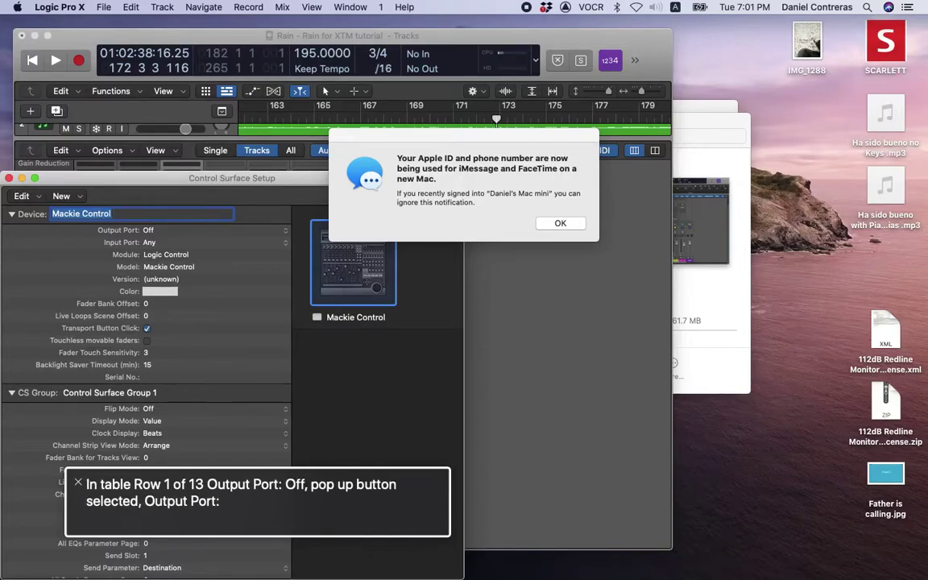
{"action": "key", "text": "ctrl+alt+shift+Down"}
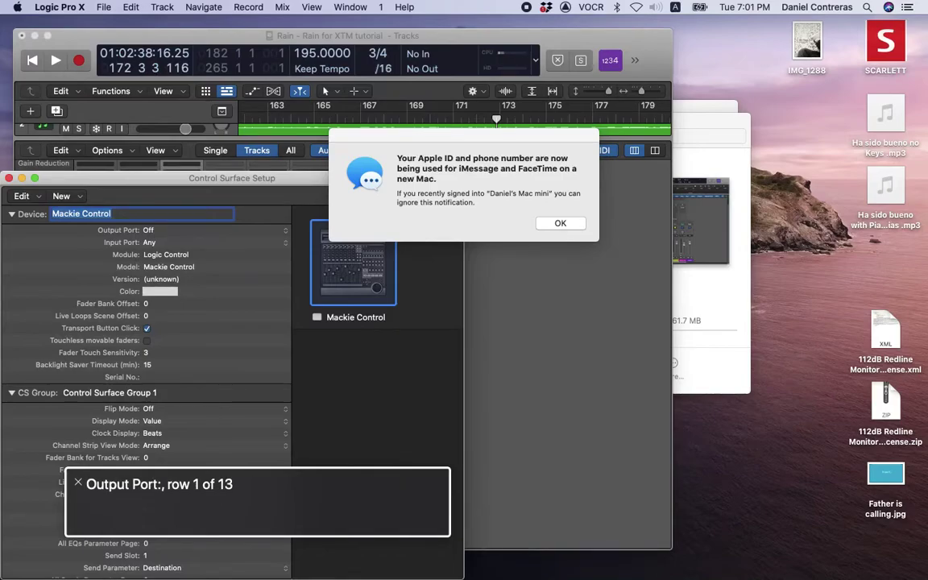
{"action": "key", "text": "ctrl+alt+Right"}
{"action": "key", "text": "ctrl+alt+space"}
{"action": "key", "text": "Up"}
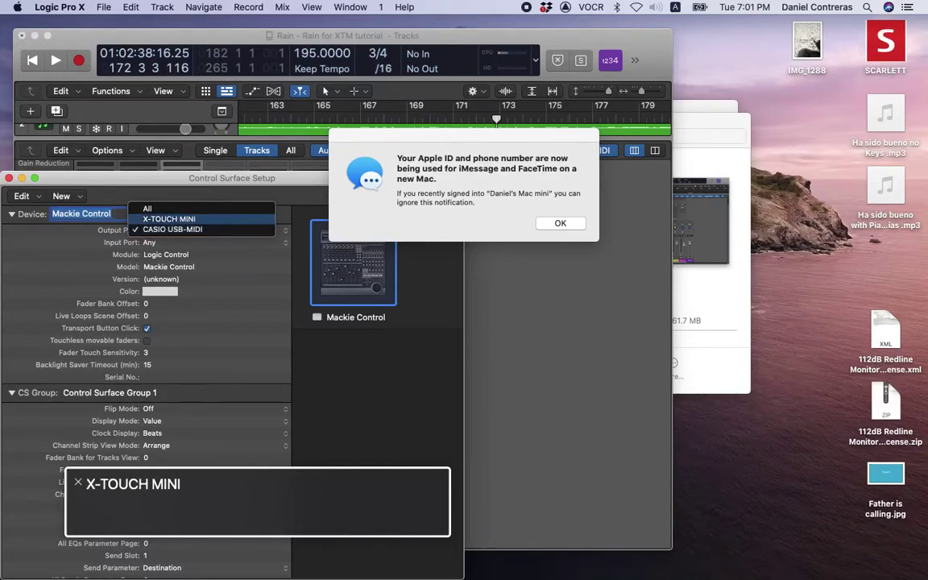
{"action": "key", "text": "ctrl+alt+space"}
Step: Set the Mackie Control device's input port to X-TOUCH MINI
{"action": "key", "text": "ctrl+alt+Down"}
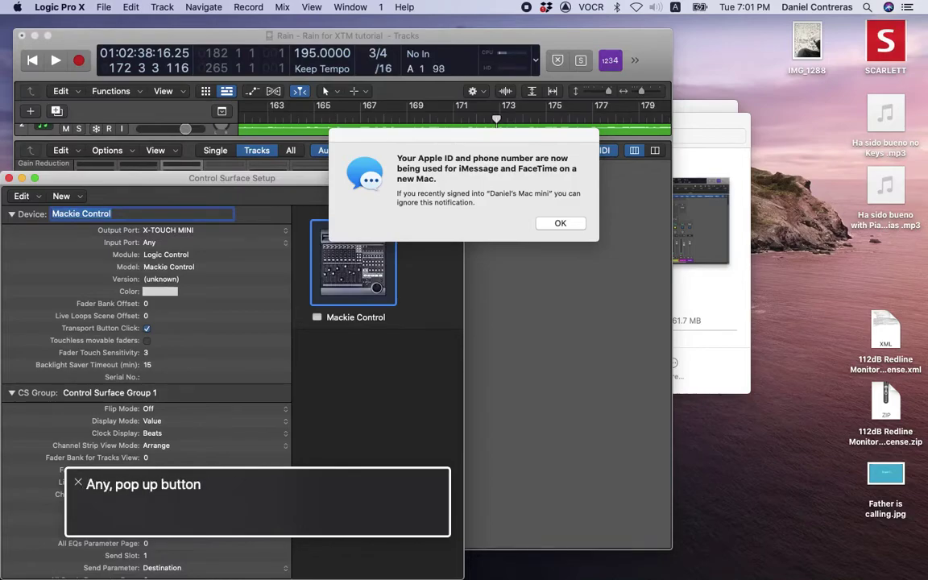
{"action": "key", "text": "ctrl+alt+Left"}
{"action": "key", "text": "ctrl+alt+Right"}
{"action": "key", "text": "ctrl+alt+space"}
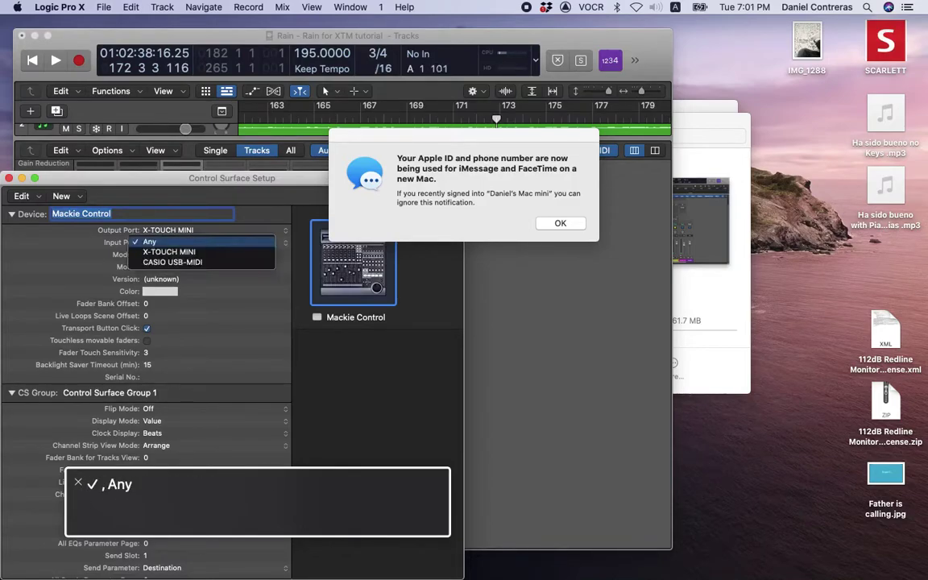
{"action": "key", "text": "Down"}
{"action": "key", "text": "ctrl+alt+space"}
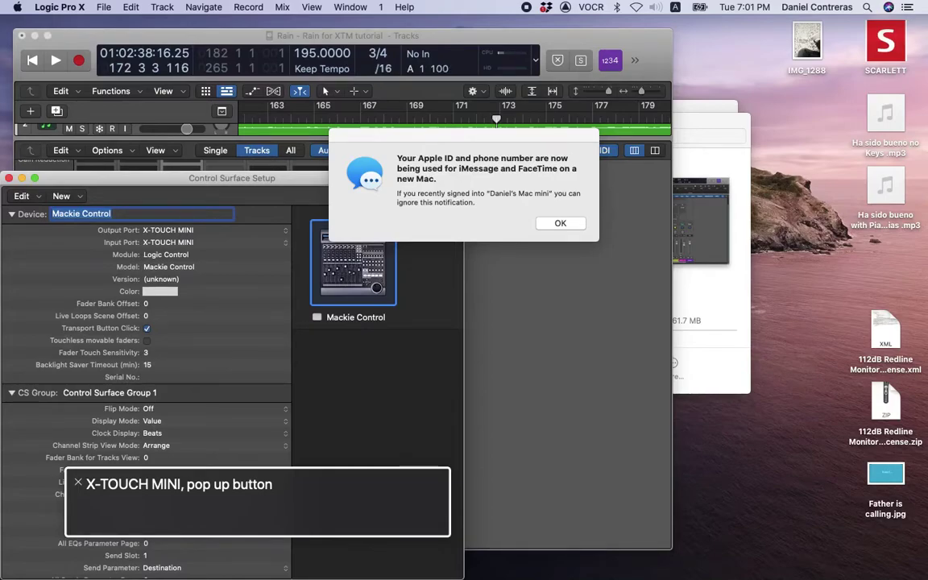
Step: Review the parameters of Control Surface Group 1 from Flip Mode down to Channel Strip Parameter
{"action": "key", "text": "ctrl+alt+Right"}
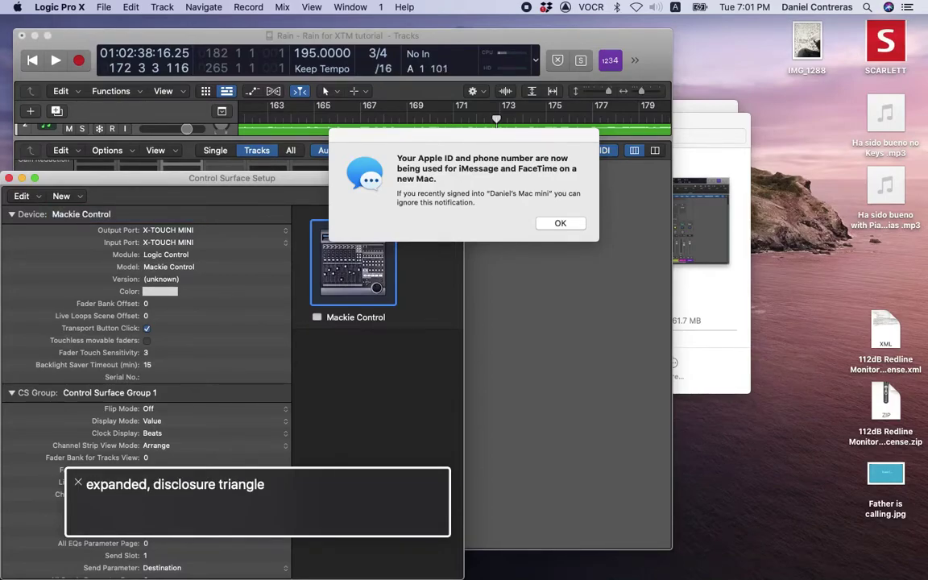
{"action": "key", "text": "ctrl+alt+Right"}
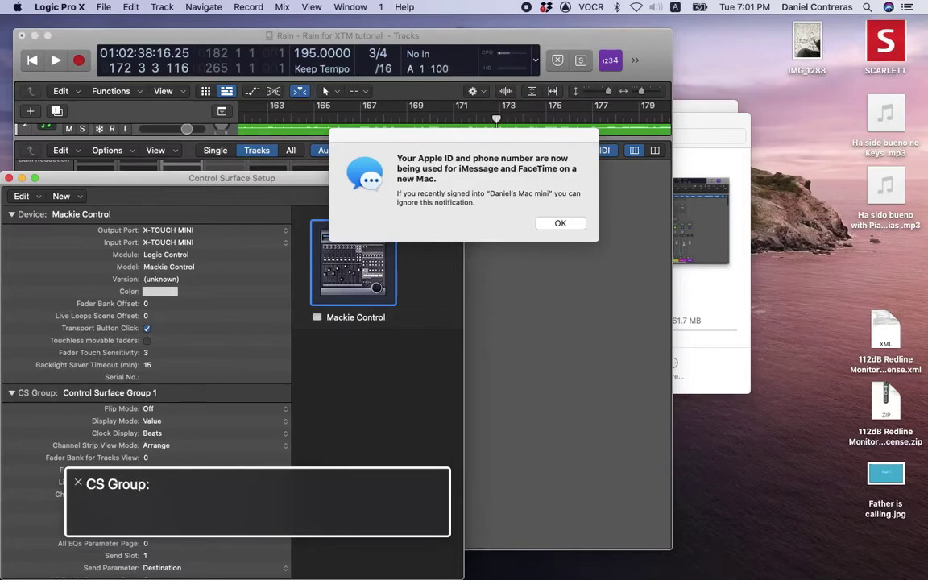
{"action": "key", "text": "ctrl+alt+Right"}
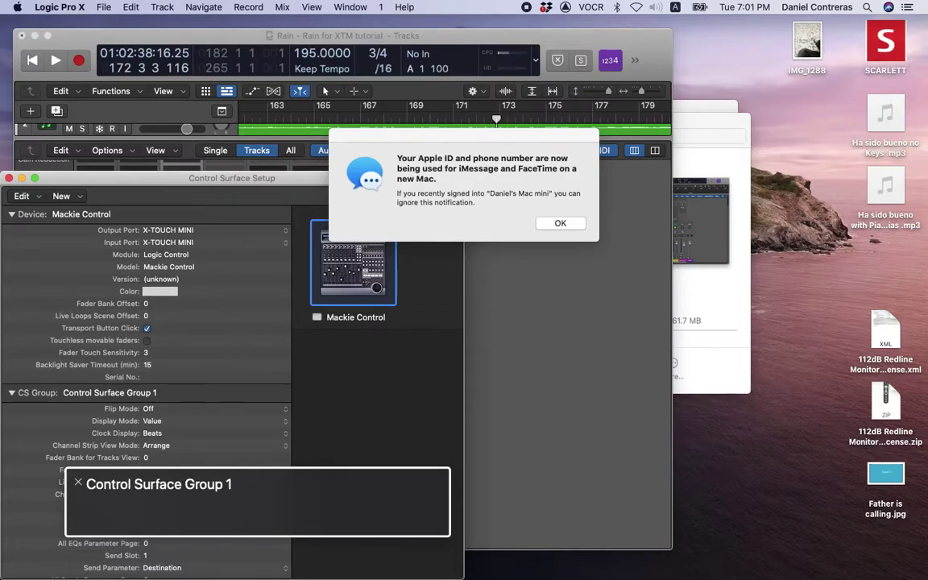
{"action": "key", "text": "ctrl+alt+Right"}
{"action": "key", "text": "ctrl+alt+shift+Down"}
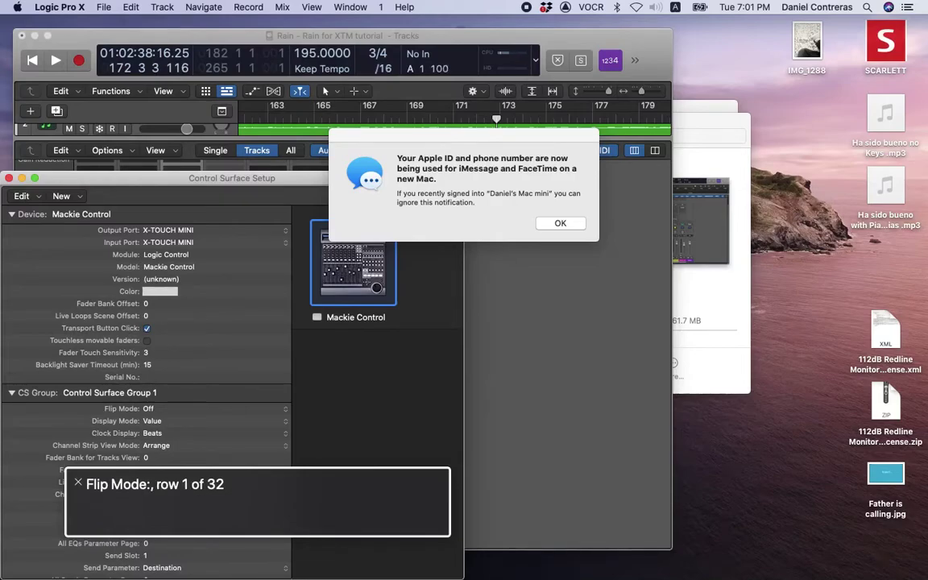
{"action": "key", "text": "ctrl+alt+Down"}
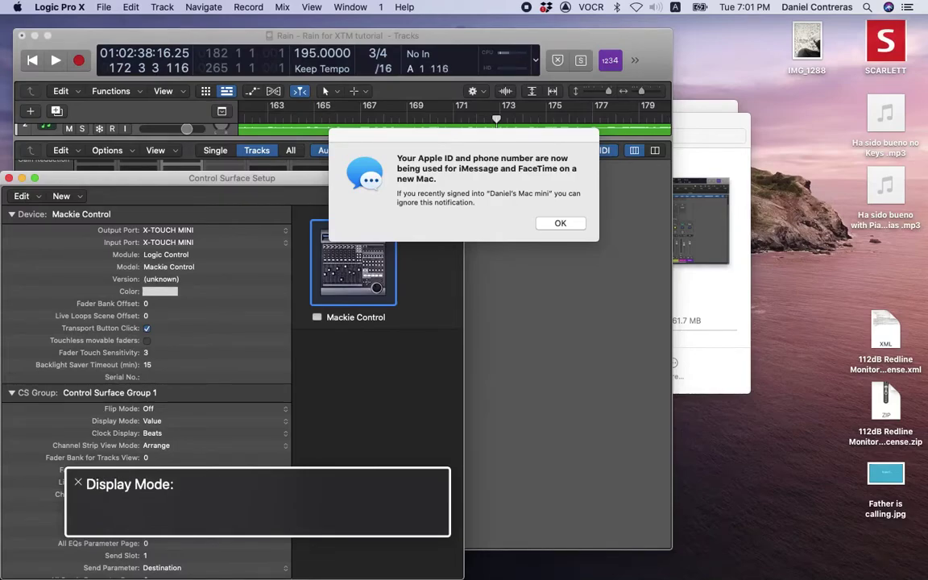
{"action": "key", "text": "ctrl+alt+Down"}
{"action": "key", "text": "ctrl+alt+Down"}
{"action": "key", "text": "ctrl+alt+Down"}
{"action": "key", "text": "ctrl+alt+Down"}
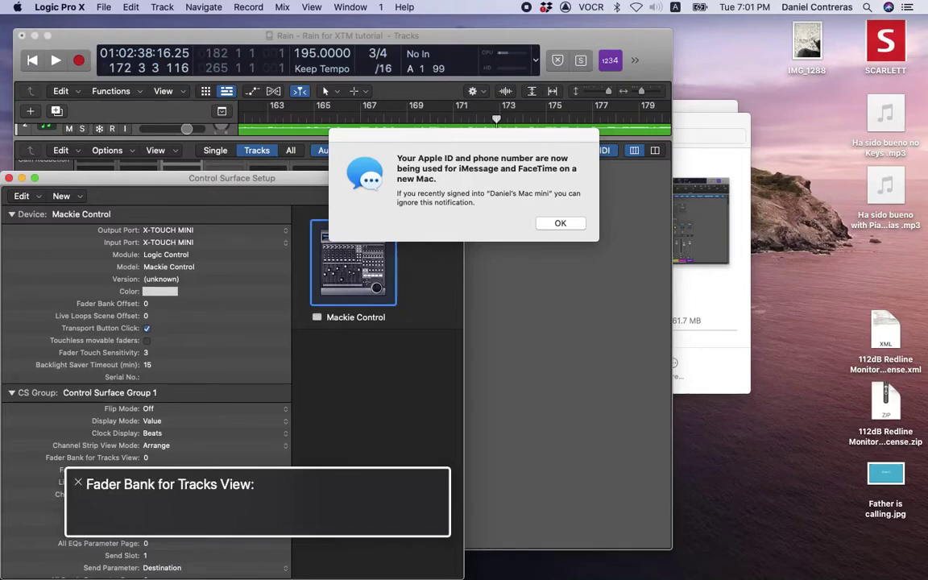
{"action": "key", "text": "ctrl+alt+Down"}
{"action": "key", "text": "ctrl+alt+Down"}
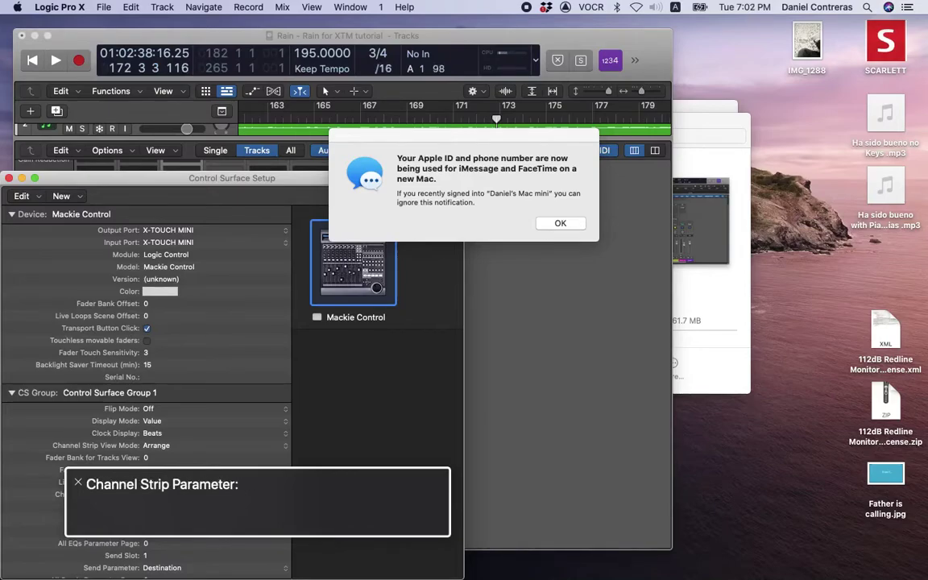
{"action": "key", "text": "ctrl+alt+Right"}
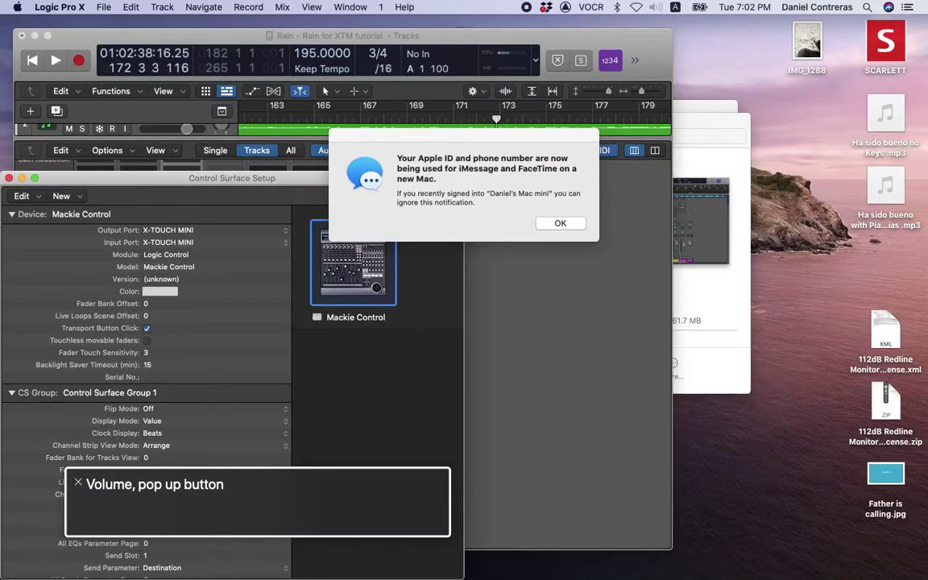
Step: Review the remaining parameters of Control Surface Group 1 from Surround Parameter down to Channel Strip Track, and close the setup window
{"action": "key", "text": "ctrl+alt+Down"}
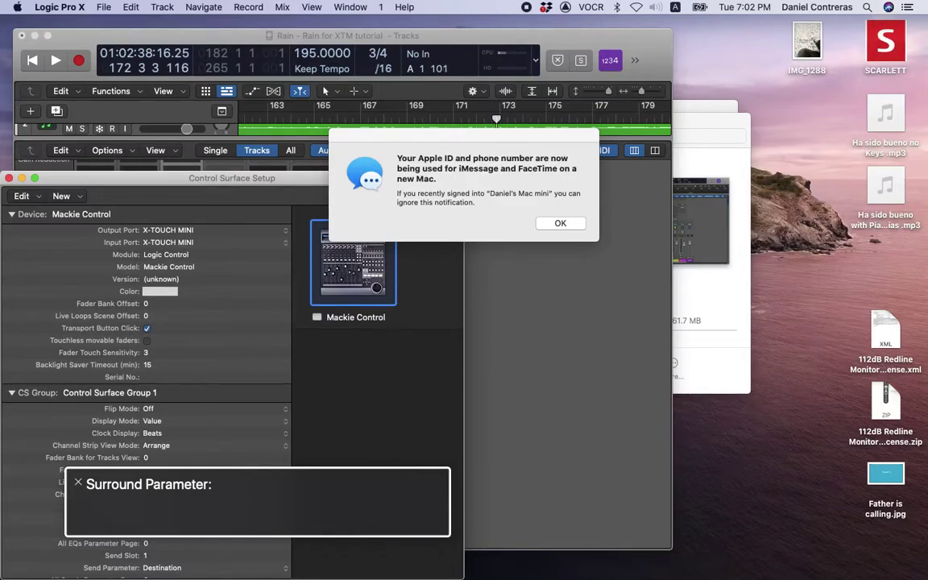
{"action": "key", "text": "ctrl+alt+Down"}
{"action": "key", "text": "ctrl+alt+Down"}
{"action": "key", "text": "ctrl+alt+Down"}
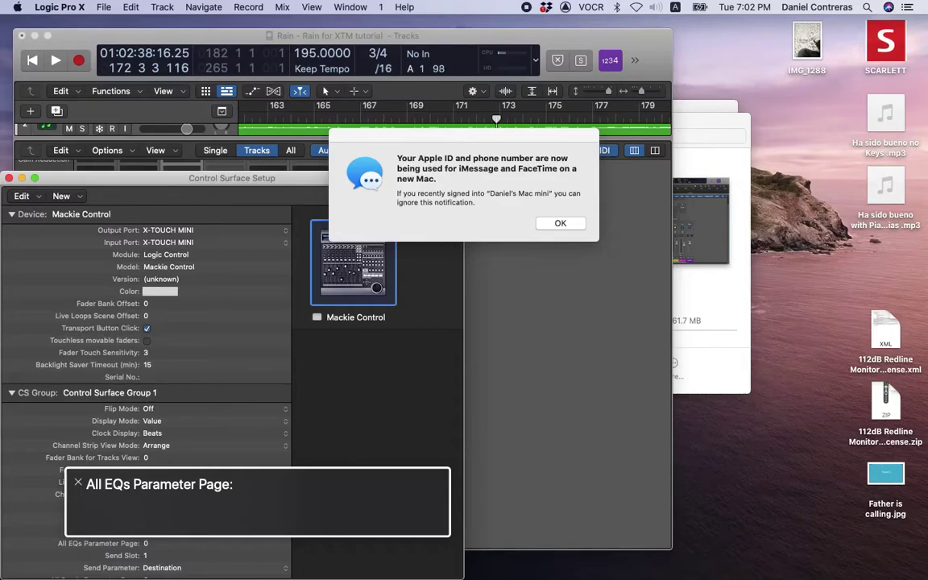
{"action": "key", "text": "ctrl+alt+Down"}
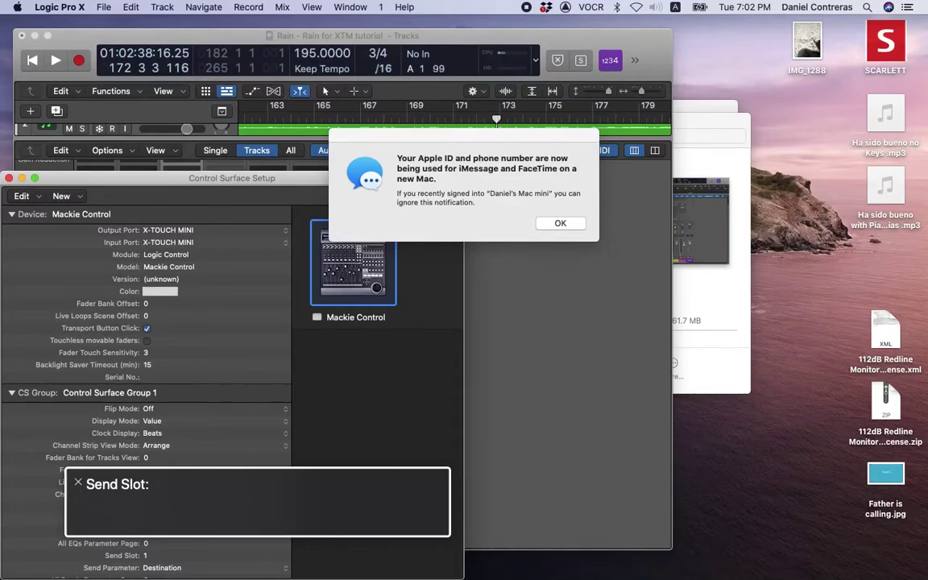
{"action": "key", "text": "ctrl+alt+Down"}
{"action": "key", "text": "ctrl+alt+Down"}
{"action": "key", "text": "ctrl+alt+Down"}
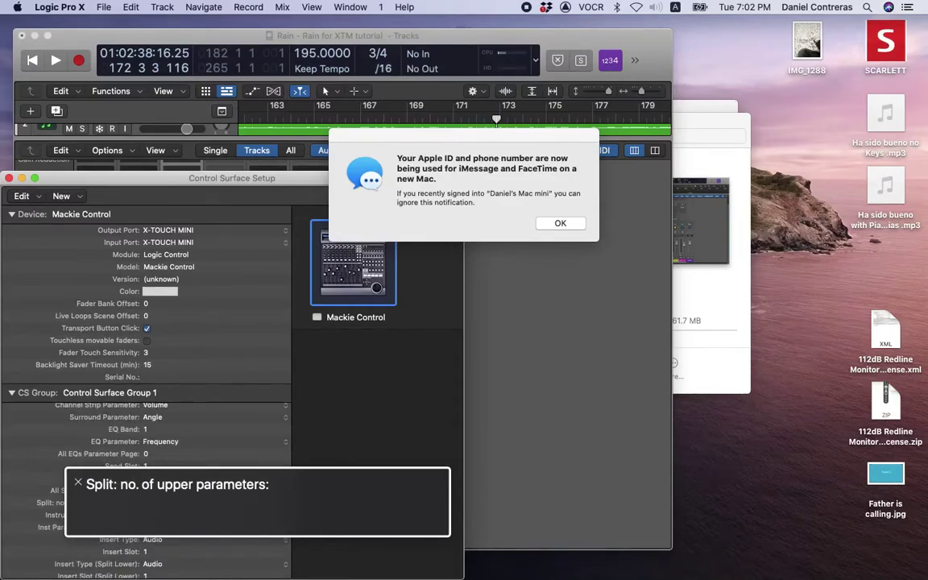
{"action": "key", "text": "ctrl+alt+Down"}
{"action": "key", "text": "ctrl+alt+Down"}
{"action": "key", "text": "ctrl+alt+Down"}
{"action": "key", "text": "ctrl+alt+Down"}
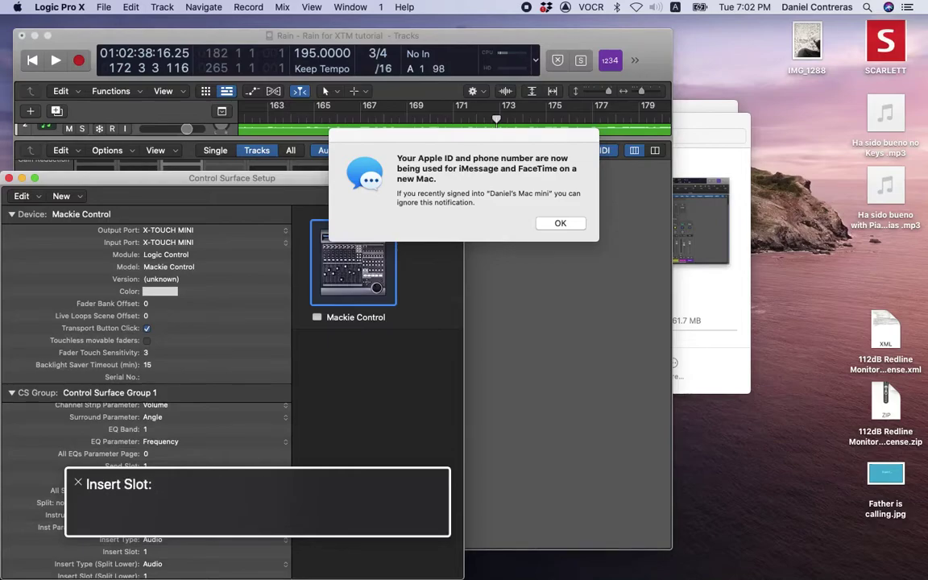
{"action": "key", "text": "ctrl+alt+Down"}
{"action": "key", "text": "ctrl+alt+Down"}
{"action": "key", "text": "ctrl+alt+Down"}
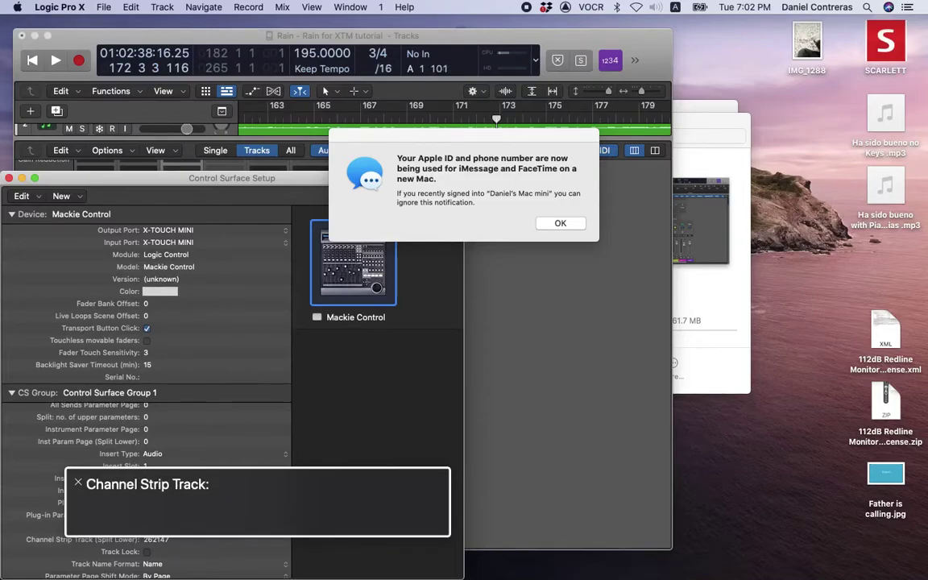
{"action": "key", "text": "super+w"}
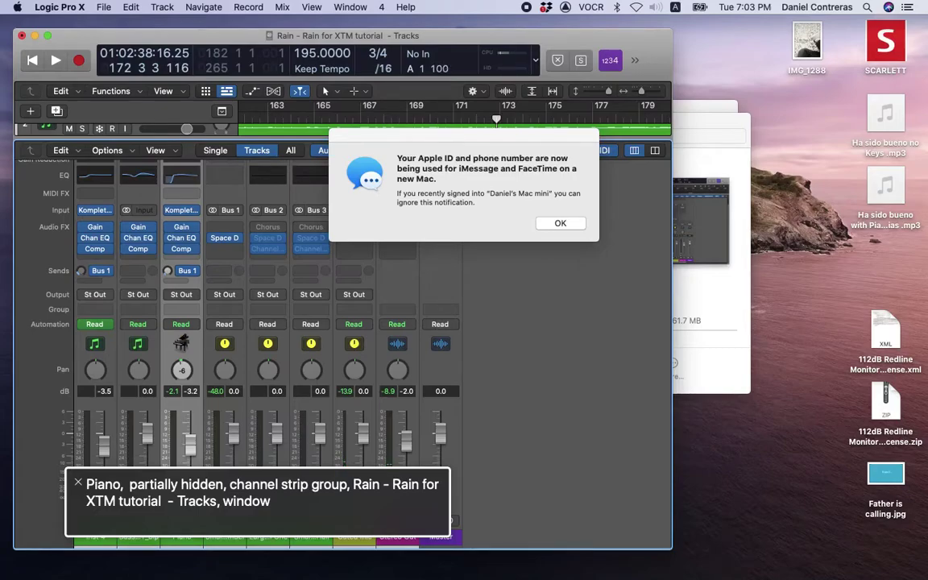
Step: Play the opening bars of the project from the start and return the playhead to the beginning
{"action": "key", "text": "Return"}
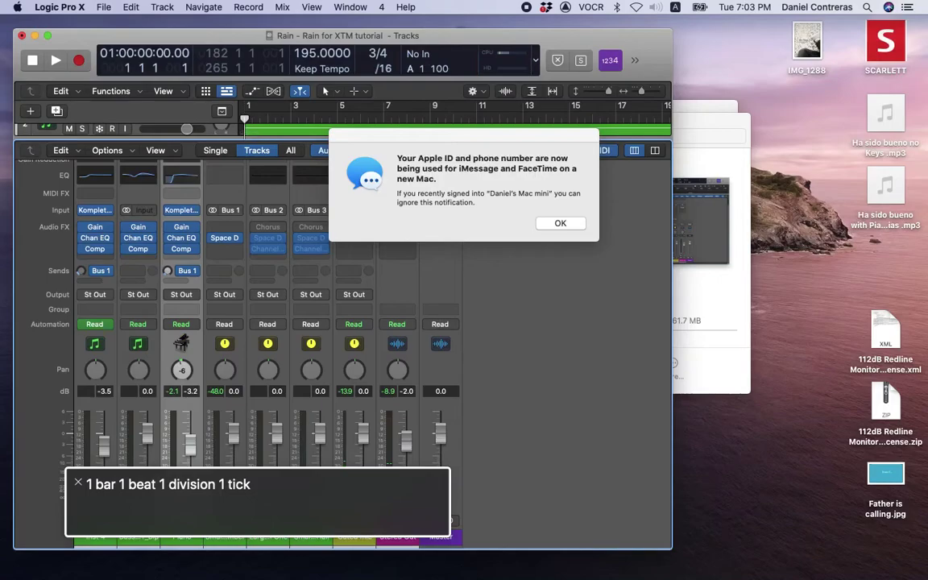
{"action": "key", "text": "space"}
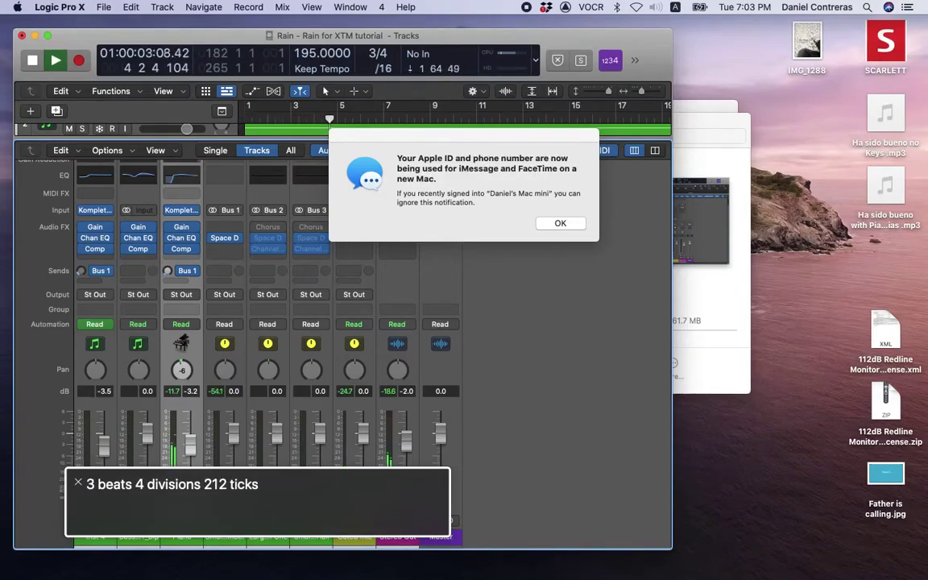
{"action": "key", "text": "space"}
{"action": "key", "text": "Return"}
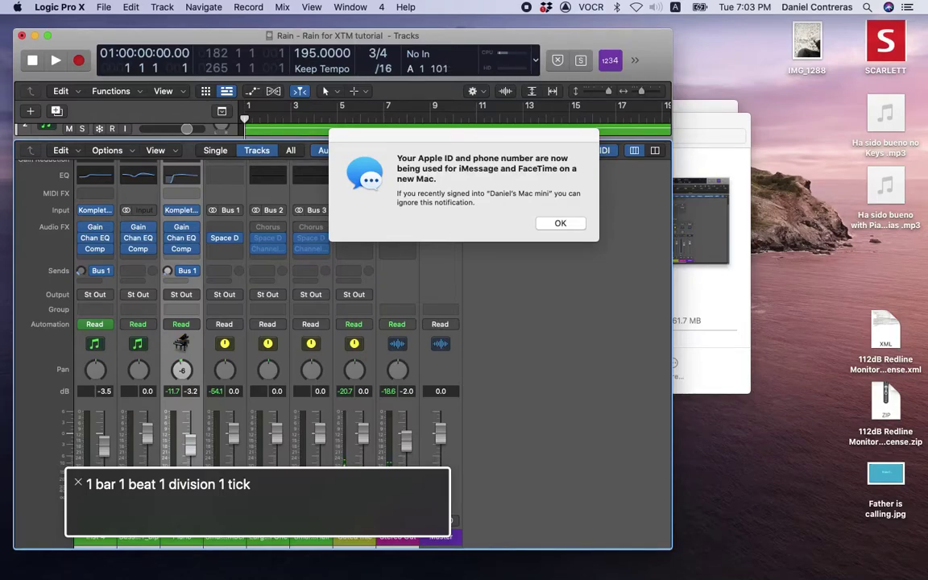
Step: Open the Controller Assignments window and go to the table of controls and parameters in Expert View
{"action": "key", "text": "alt+k"}
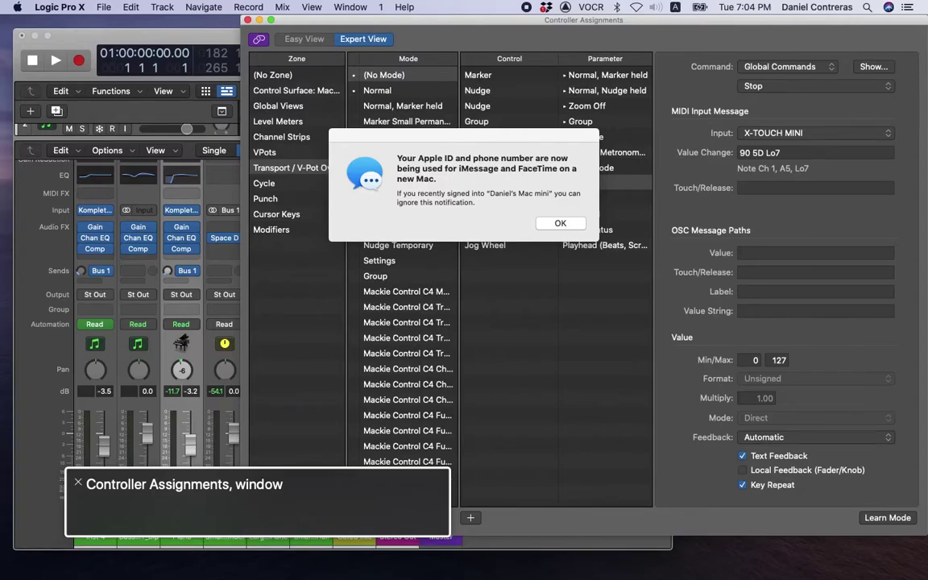
{"action": "key", "text": "ctrl+alt+Right"}
{"action": "key", "text": "ctrl+alt+Right"}
{"action": "key", "text": "ctrl+alt+Right"}
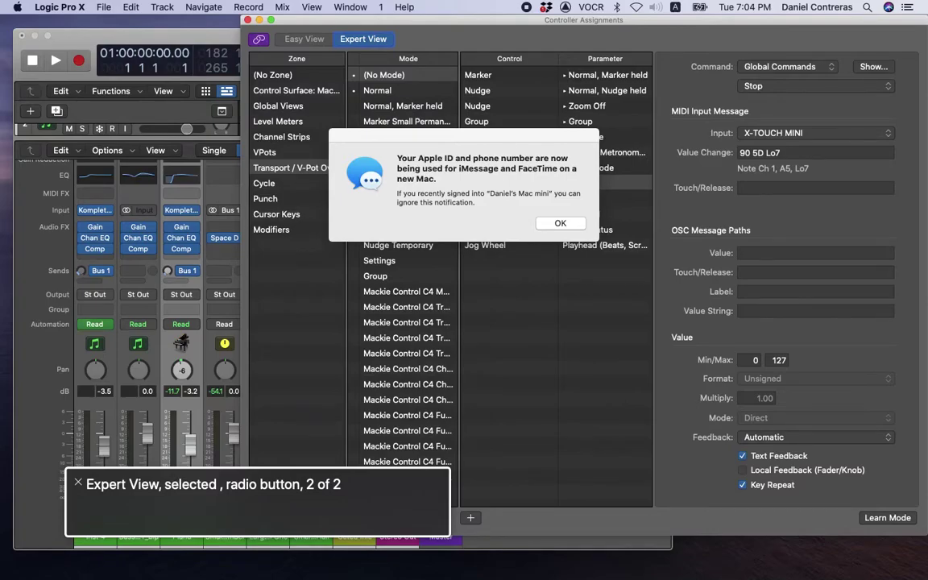
{"action": "key", "text": "ctrl+alt+Right"}
{"action": "key", "text": "ctrl+alt+Right"}
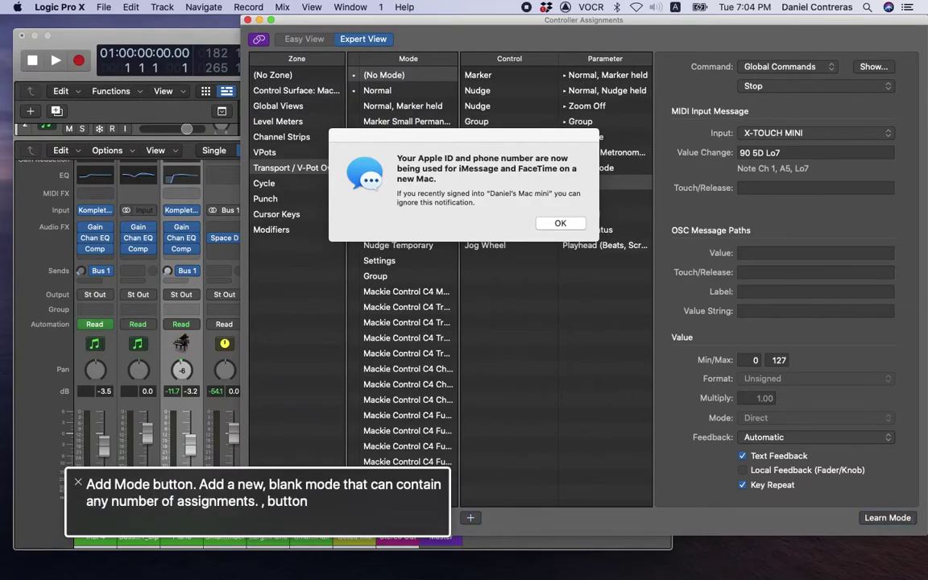
{"action": "key", "text": "ctrl+alt+Right"}
{"action": "key", "text": "ctrl+alt+Right"}
{"action": "key", "text": "ctrl+alt+Right"}
{"action": "key", "text": "ctrl+alt+Right"}
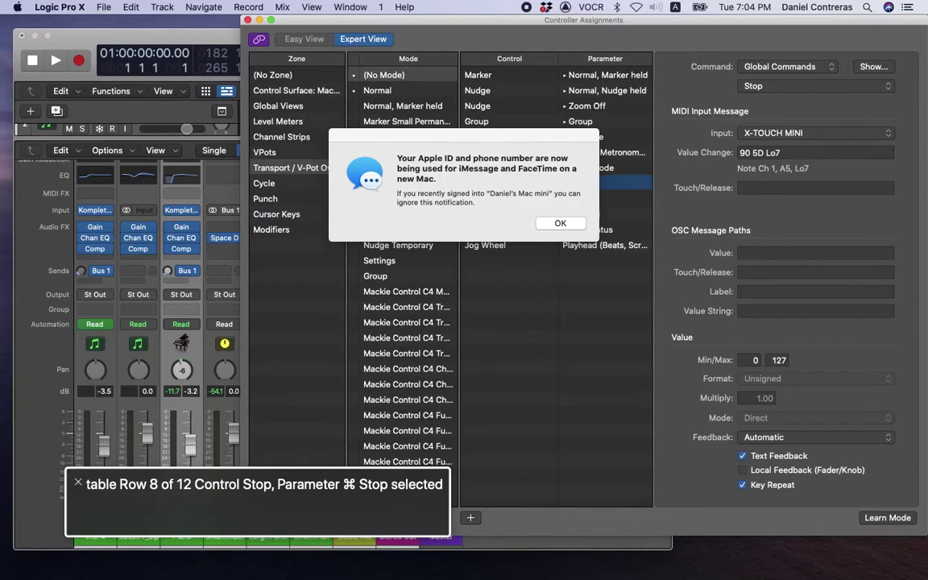
Step: Select the Fast Forward control in the Normal mode of the transport zone
{"action": "key", "text": "ctrl+alt+Left"}
{"action": "key", "text": "ctrl+alt+Right"}
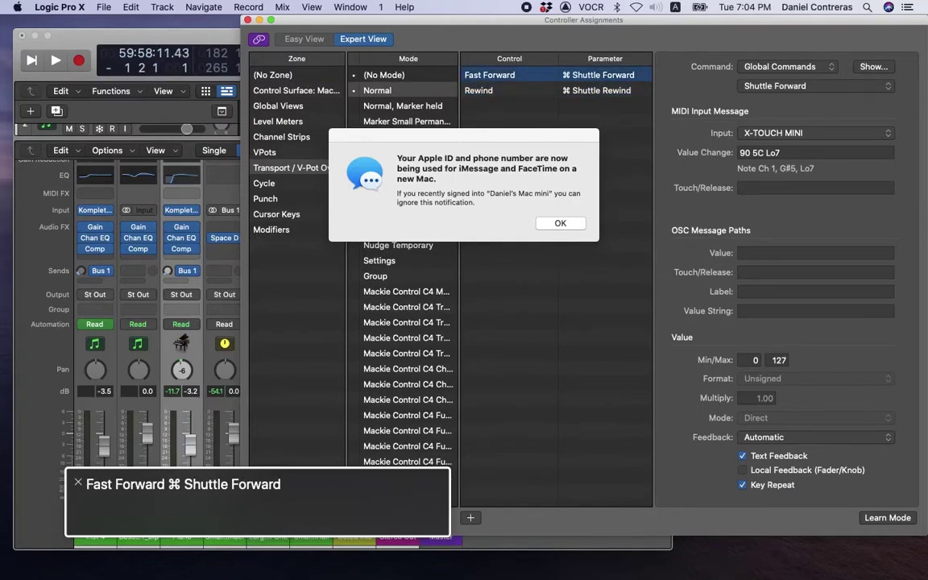
{"action": "key", "text": "ctrl+alt+Left"}
{"action": "key", "text": "ctrl+alt+Right"}
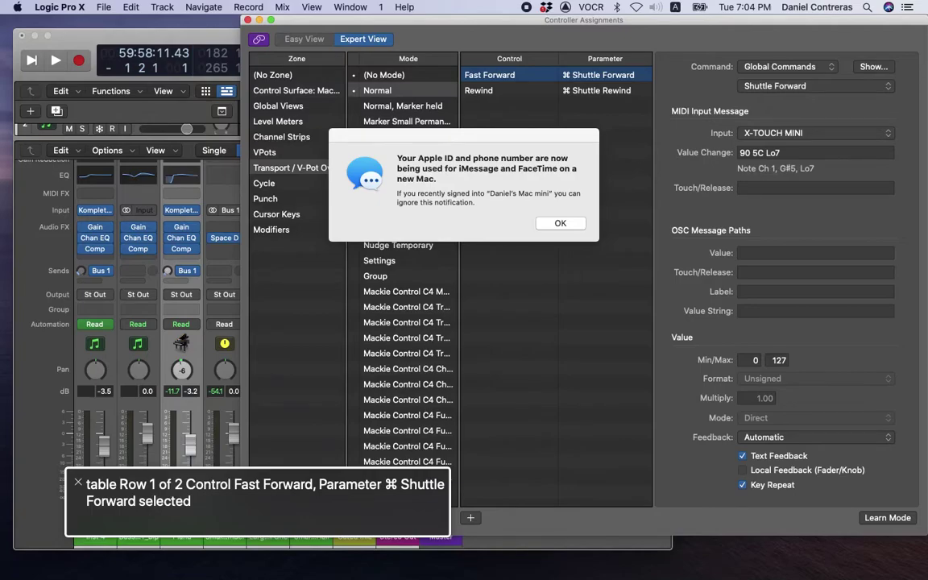
{"action": "key", "text": "ctrl+alt+Left"}
{"action": "key", "text": "ctrl+alt+Right"}
{"action": "key", "text": "ctrl+alt+shift+Down"}
{"action": "key", "text": "ctrl+alt+Right"}
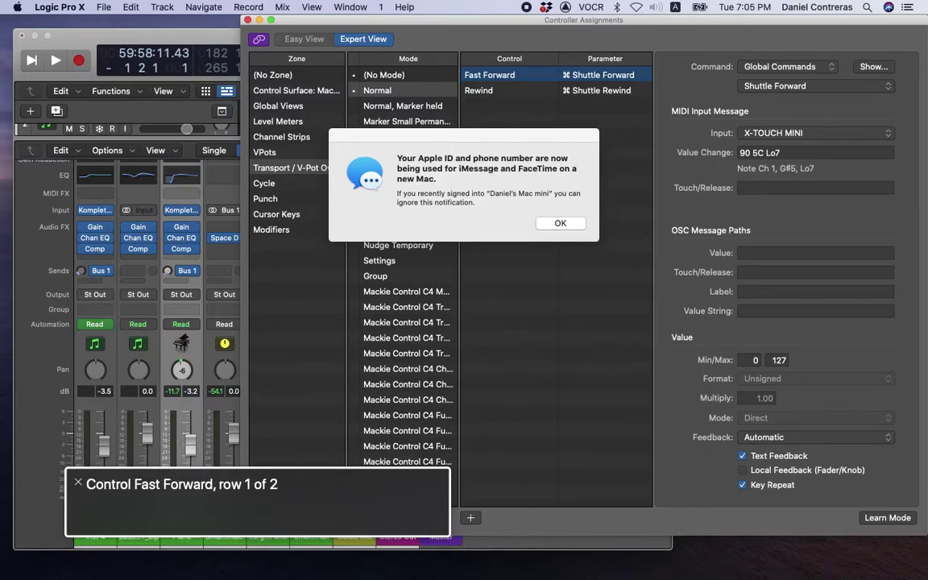
{"action": "key", "text": "Down"}
{"action": "key", "text": "Up"}
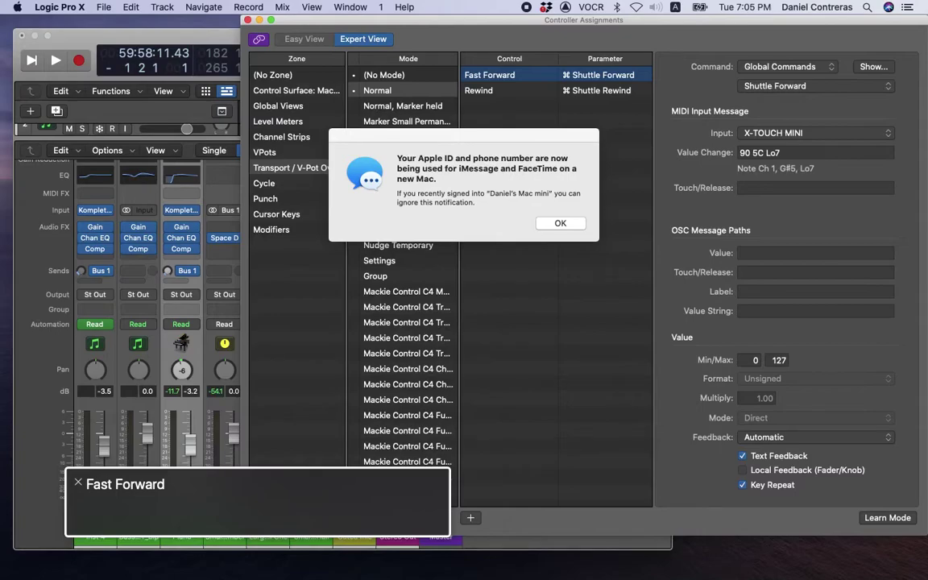
Step: Change the class of the Fast Forward assignment to Control Surface Group
{"action": "key", "text": "ctrl+alt+shift+Up"}
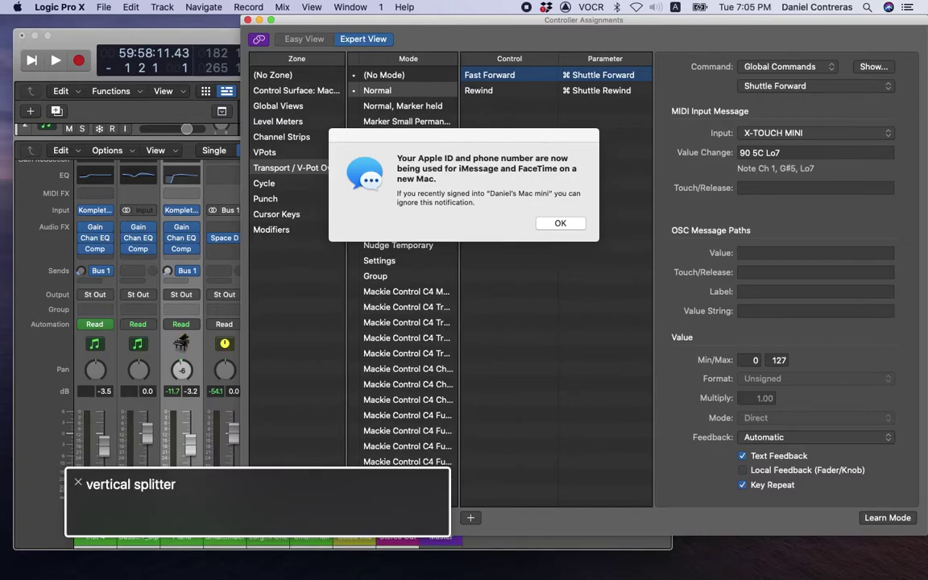
{"action": "key", "text": "ctrl+alt+Right"}
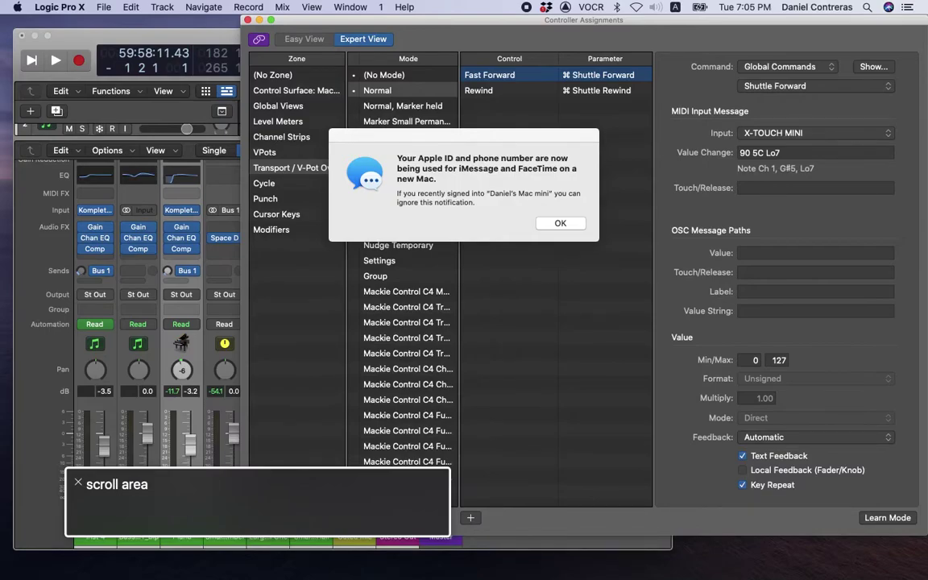
{"action": "key", "text": "ctrl+alt+shift+Down"}
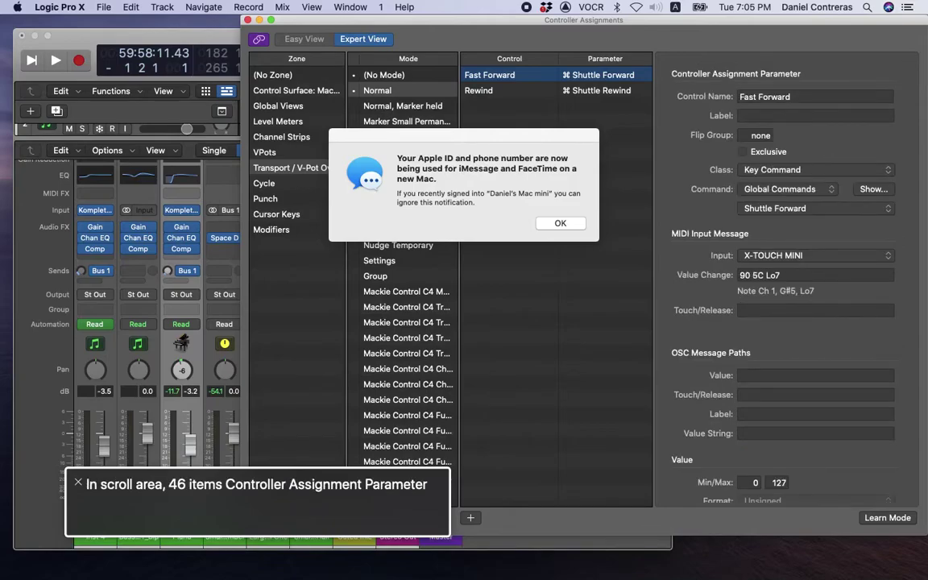
{"action": "key", "text": "ctrl+alt+Right"}
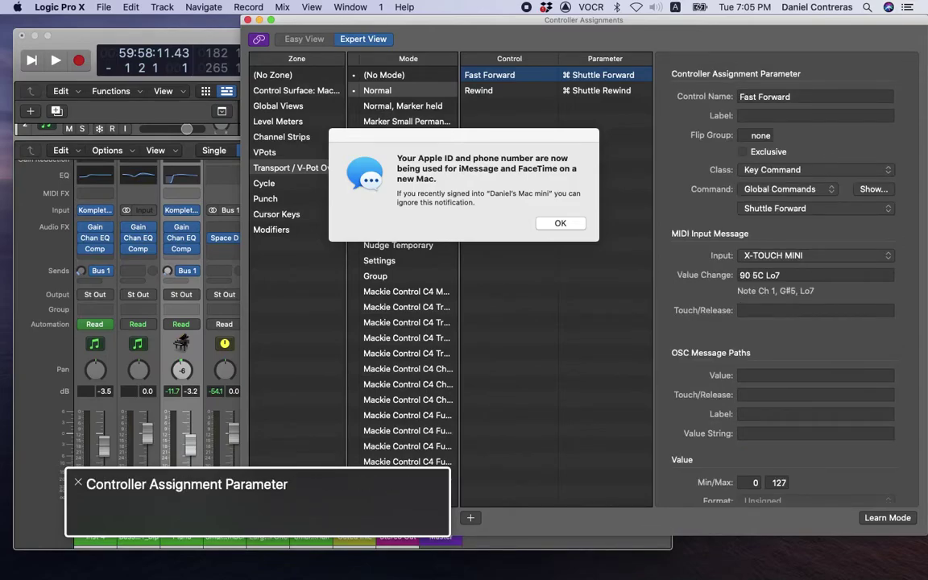
{"action": "key", "text": "ctrl+alt+Right"}
{"action": "key", "text": "ctrl+alt+Left"}
{"action": "key", "text": "ctrl+alt+Right"}
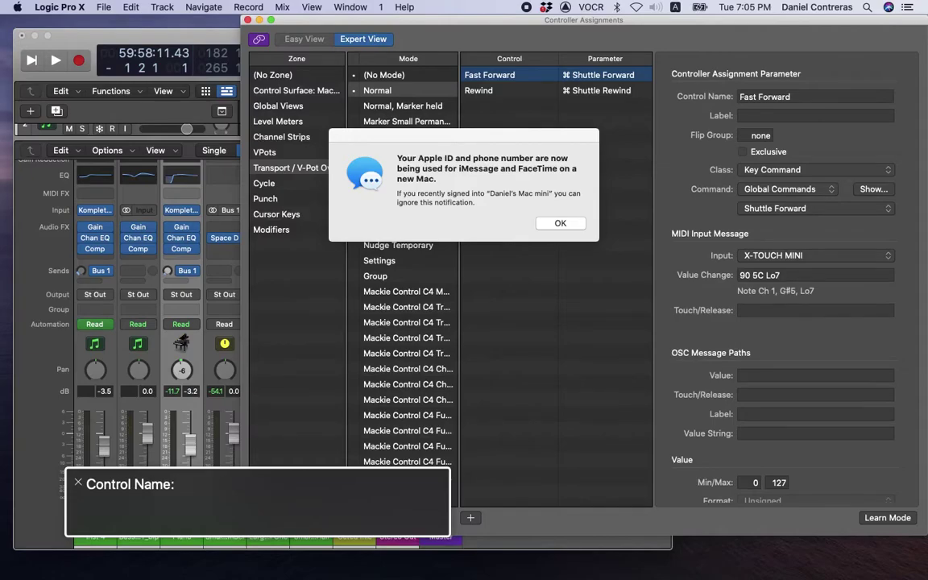
{"action": "key", "text": "ctrl+alt+Right"}
{"action": "key", "text": "ctrl+alt+Right"}
{"action": "key", "text": "ctrl+alt+Right"}
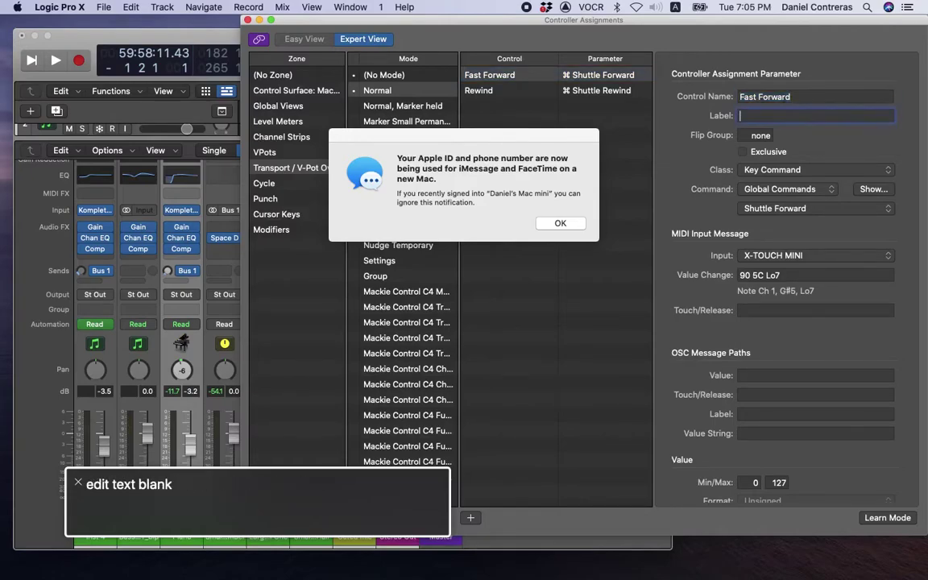
{"action": "key", "text": "ctrl+alt+Right"}
{"action": "key", "text": "ctrl+alt+Right"}
{"action": "key", "text": "ctrl+alt+Right"}
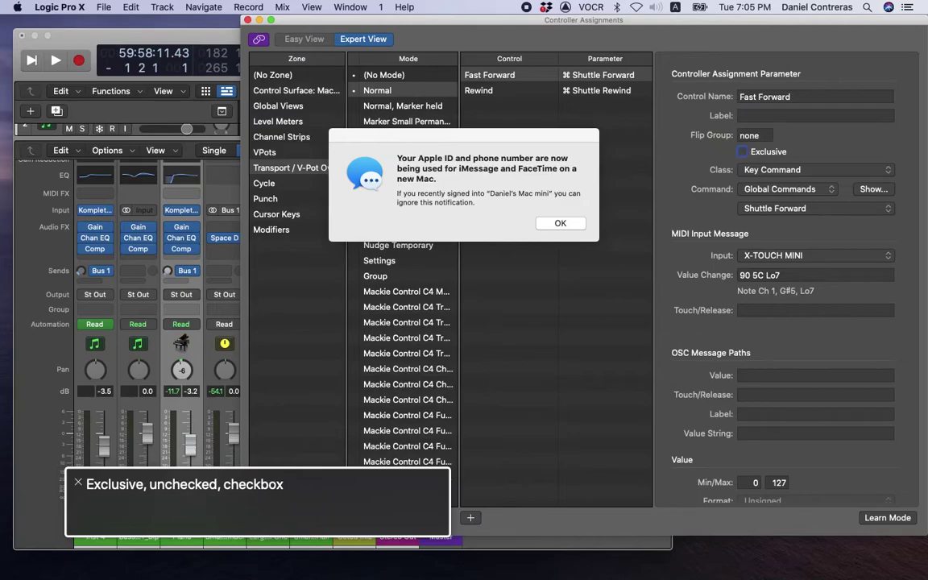
{"action": "key", "text": "ctrl+alt+Right"}
{"action": "key", "text": "ctrl+alt+Right"}
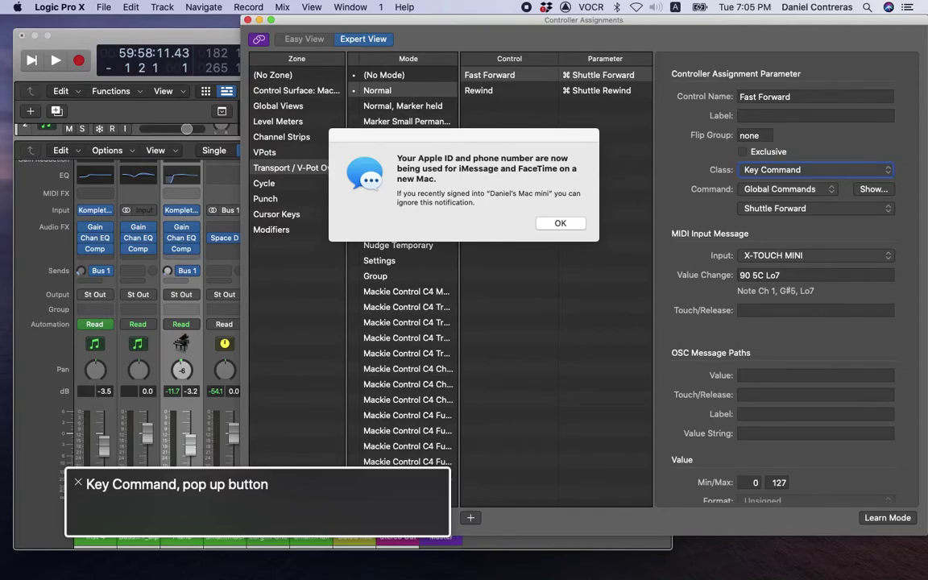
{"action": "key", "text": "ctrl+alt+space"}
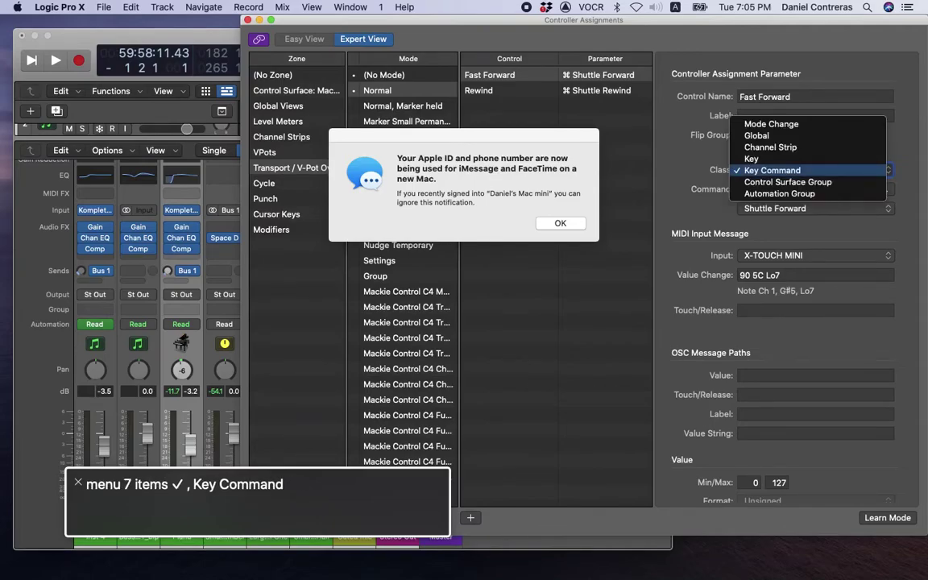
{"action": "key", "text": "Down"}
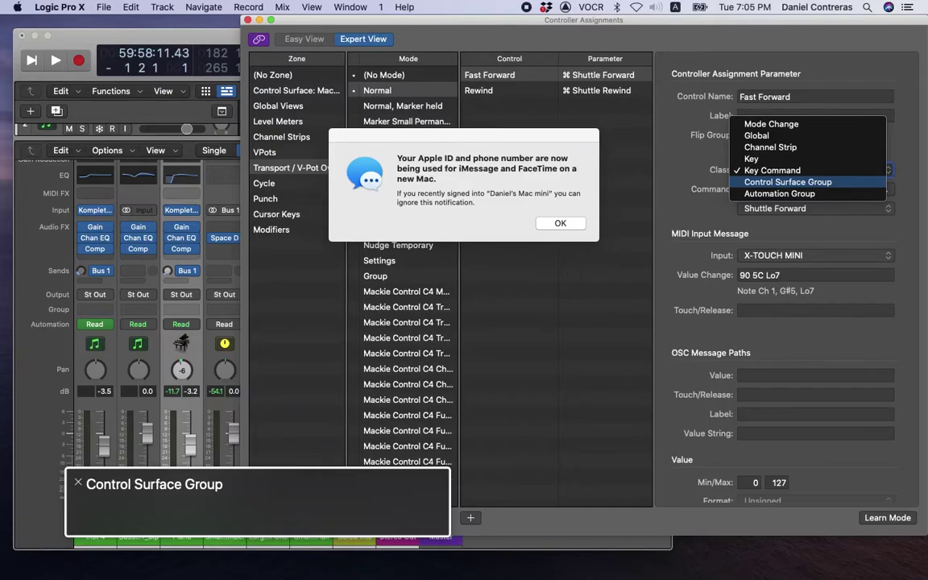
{"action": "key", "text": "ctrl+alt+space"}
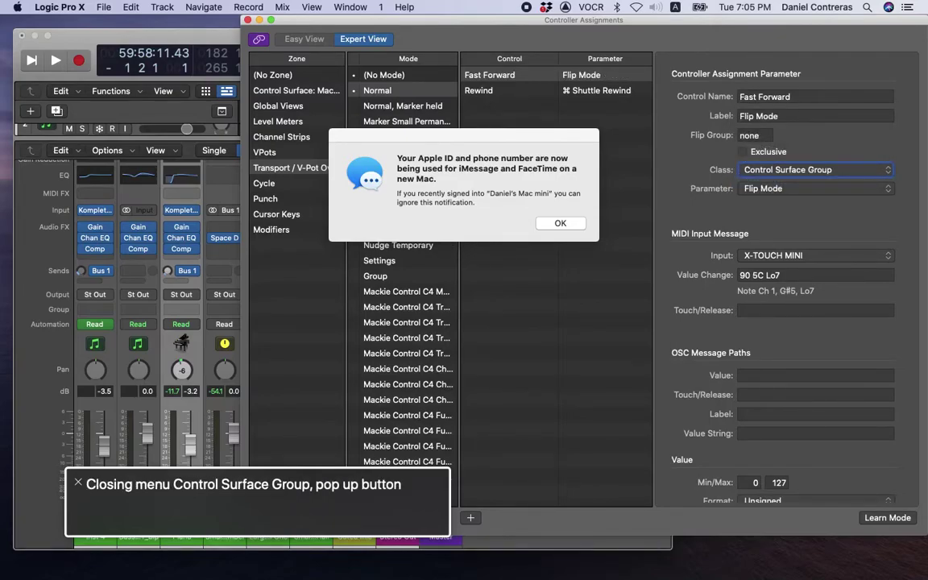
Step: Set the parameter of the Fast Forward assignment to Plug-in Parameter Page
{"action": "key", "text": "ctrl+alt+Right"}
{"action": "key", "text": "ctrl+alt+Right"}
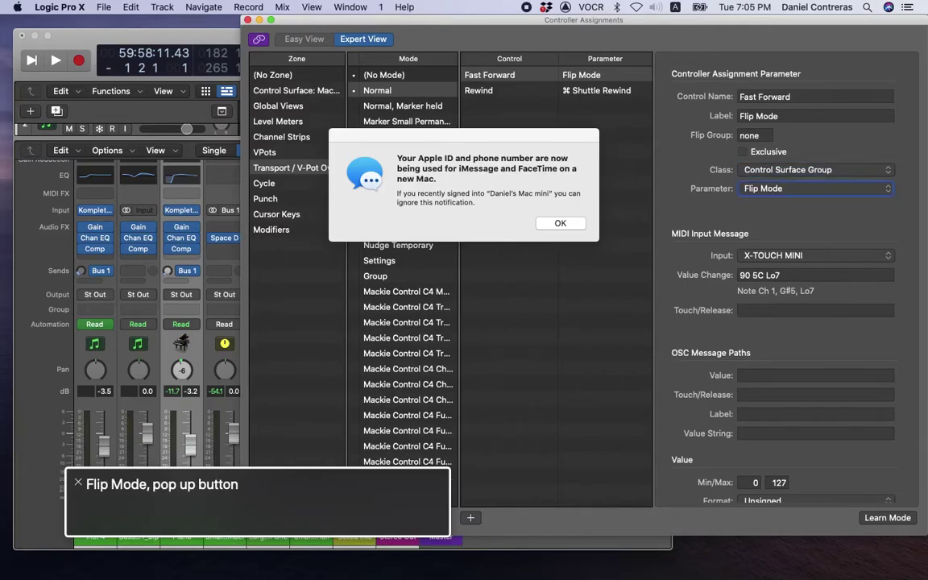
{"action": "key", "text": "ctrl+alt+Left"}
{"action": "key", "text": "ctrl+alt+Right"}
{"action": "key", "text": "ctrl+alt+space"}
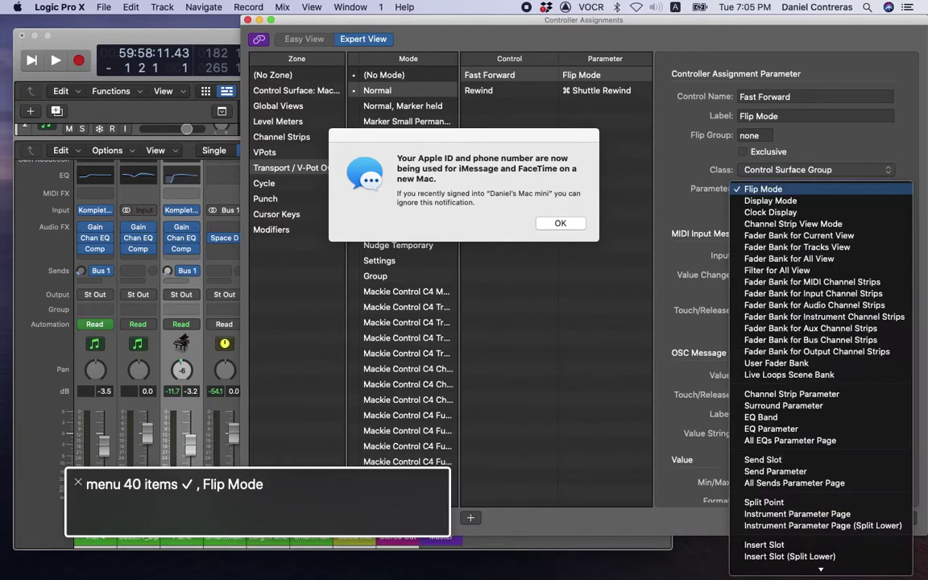
{"action": "key", "text": "Down"}
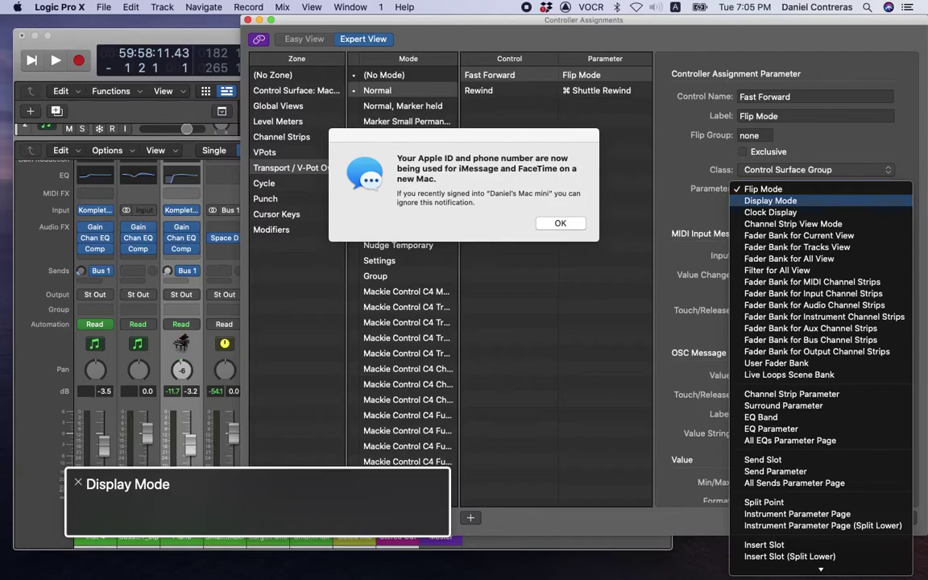
{"action": "key", "text": "p"}
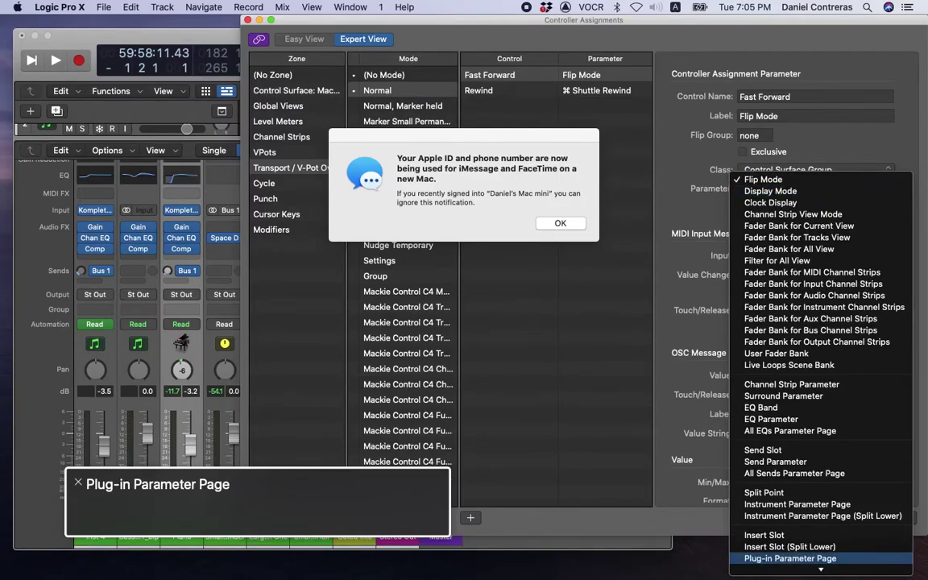
{"action": "key", "text": "Return"}
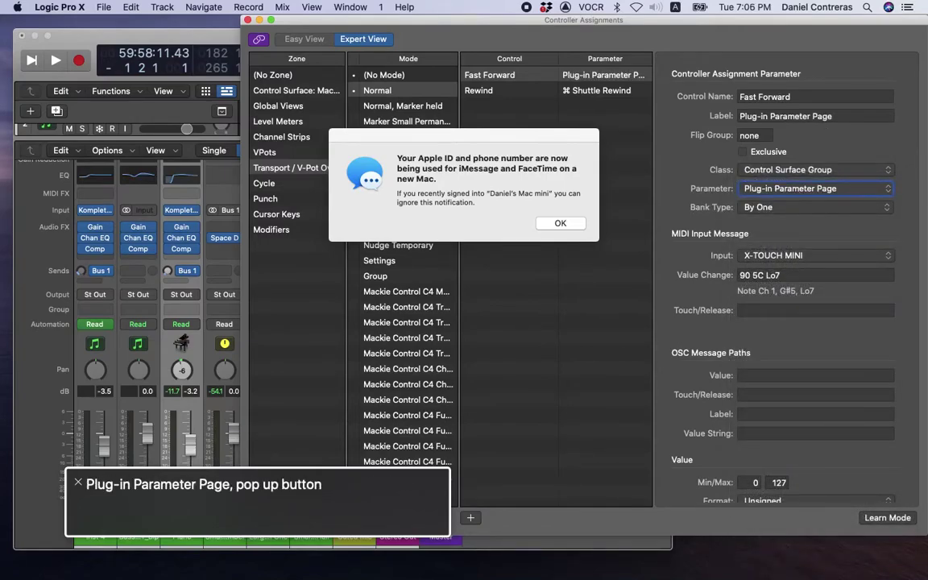
{"action": "key", "text": "ctrl+alt+Right"}
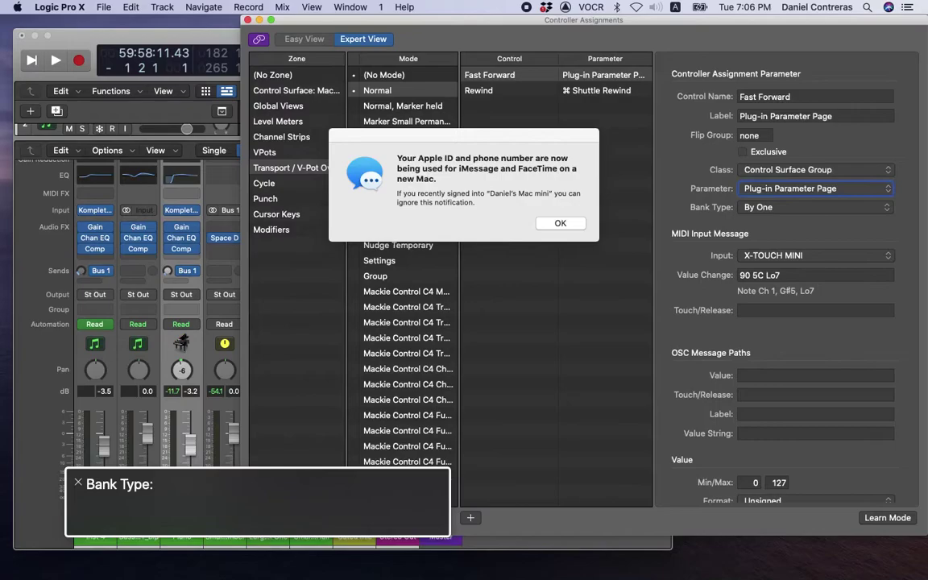
Step: Set the bank type of the Fast Forward assignment to CS Group Setting
{"action": "key", "text": "ctrl+alt+Right"}
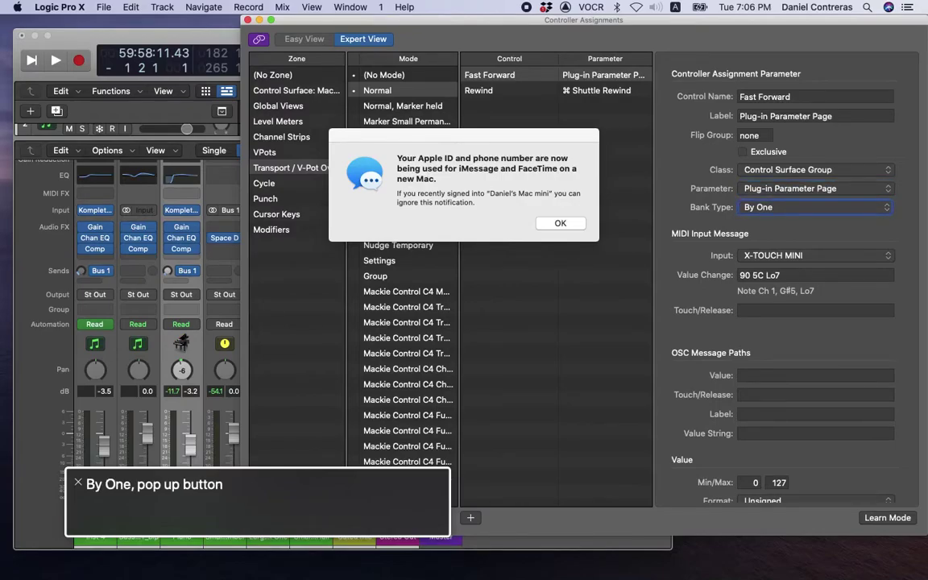
{"action": "key", "text": "ctrl+alt+space"}
{"action": "key", "text": "Down"}
{"action": "key", "text": "Down"}
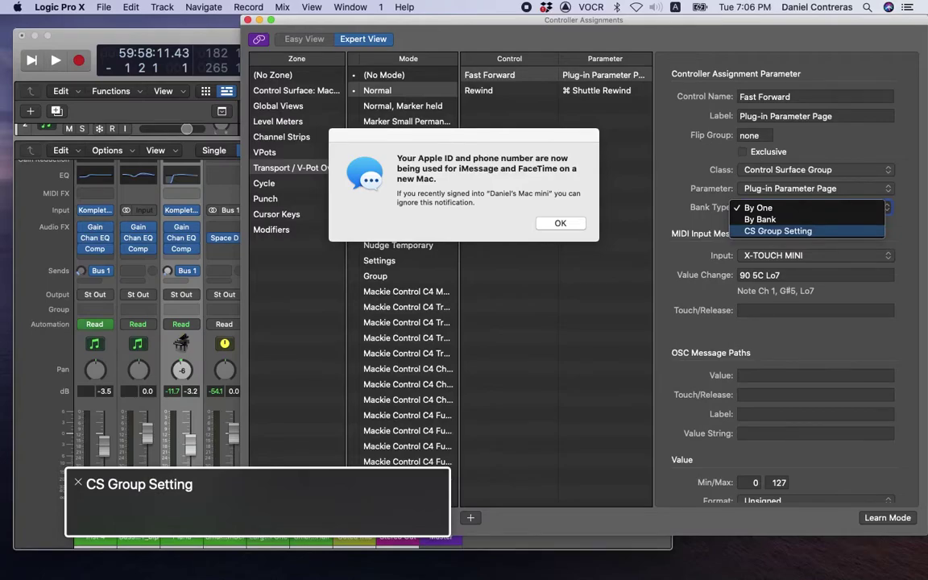
{"action": "key", "text": "ctrl+alt+space"}
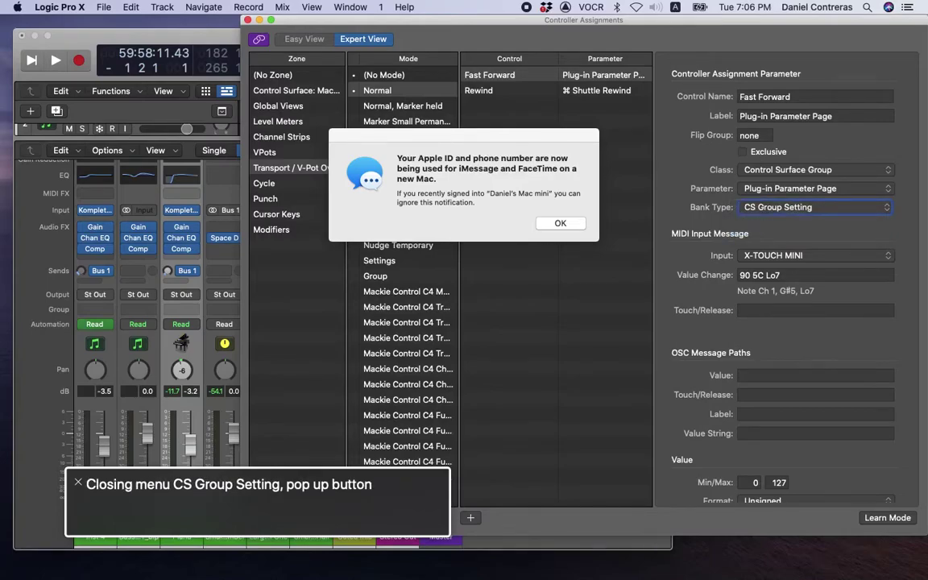
Step: Set the value mode of the Fast Forward assignment to Relative
{"action": "key", "text": "ctrl+alt+Right"}
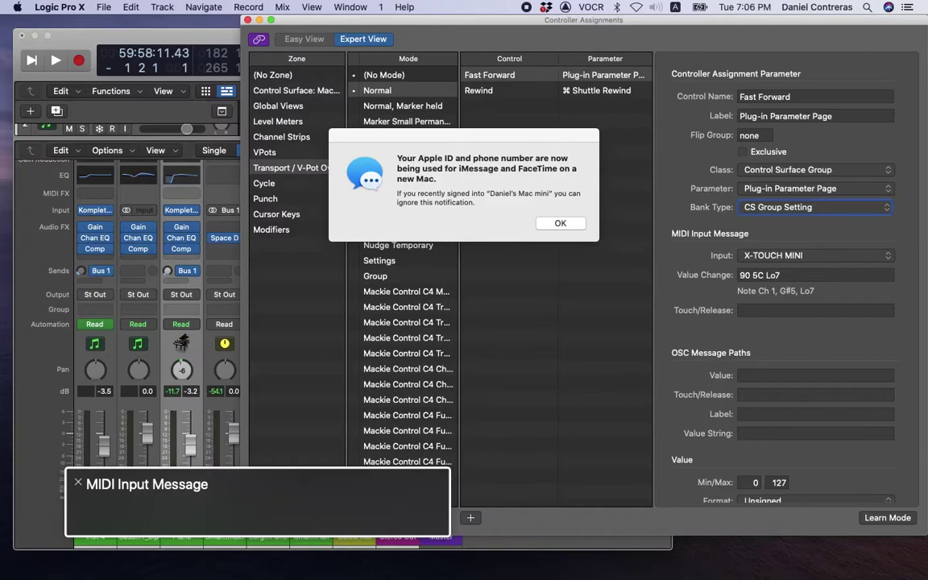
{"action": "key", "text": "ctrl+alt+Right"}
{"action": "key", "text": "ctrl+alt+Right"}
{"action": "key", "text": "ctrl+alt+Right"}
{"action": "key", "text": "ctrl+alt+Right"}
{"action": "key", "text": "ctrl+alt+Right"}
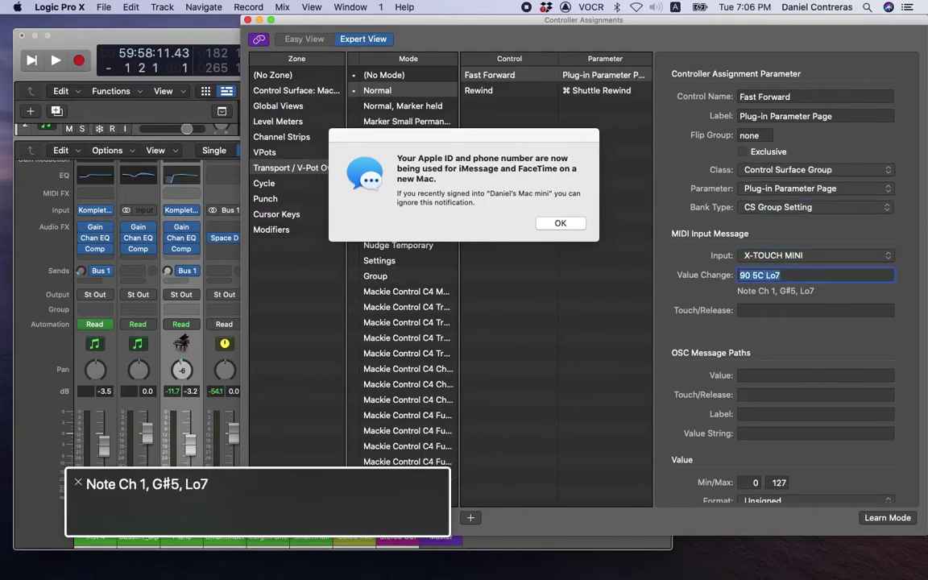
{"action": "key", "text": "ctrl+alt+Left"}
{"action": "key", "text": "ctrl+alt+Right"}
{"action": "key", "text": "ctrl+alt+Right"}
{"action": "key", "text": "ctrl+alt+Right"}
{"action": "key", "text": "ctrl+alt+Right"}
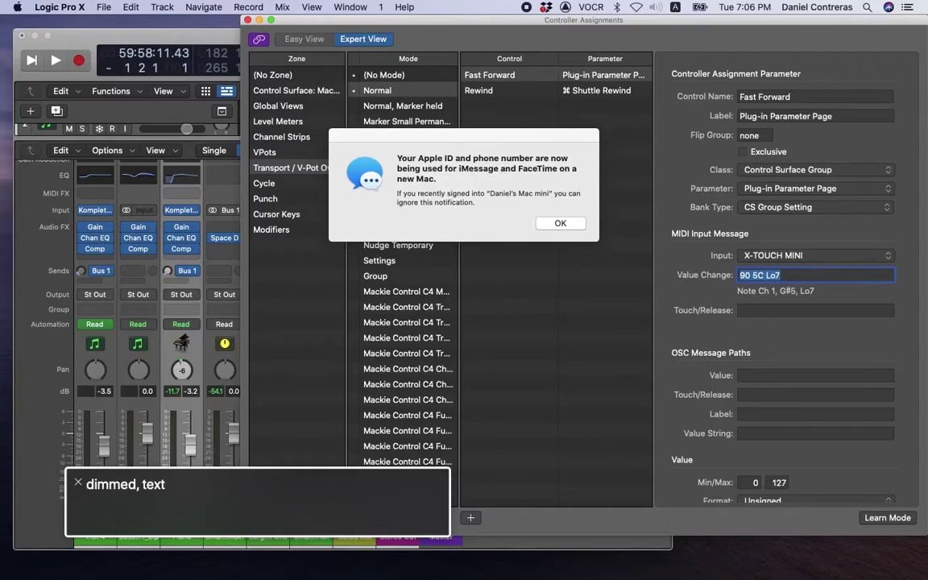
{"action": "key", "text": "ctrl+alt+Right"}
{"action": "key", "text": "ctrl+alt+Right"}
{"action": "key", "text": "ctrl+alt+Right"}
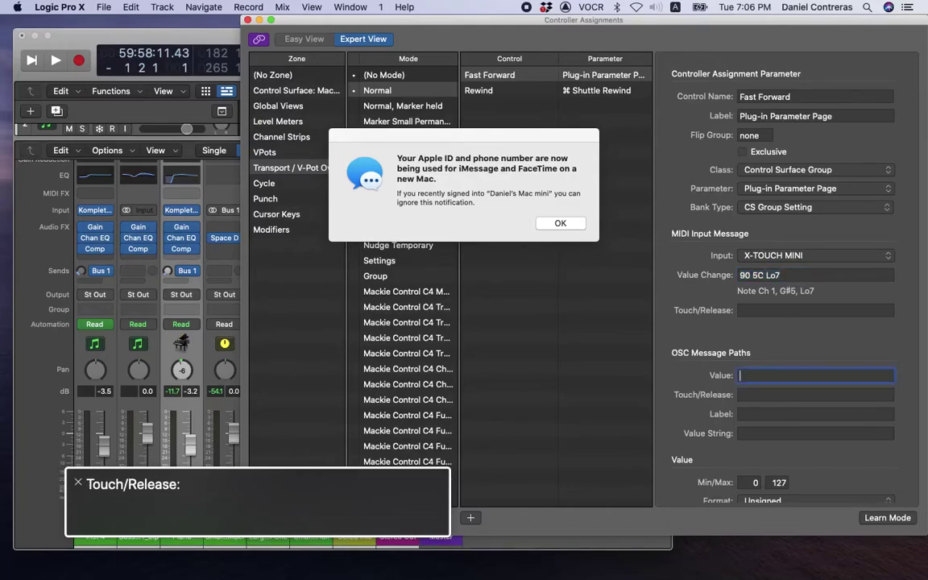
{"action": "key", "text": "ctrl+alt+Right"}
{"action": "key", "text": "ctrl+alt+Right"}
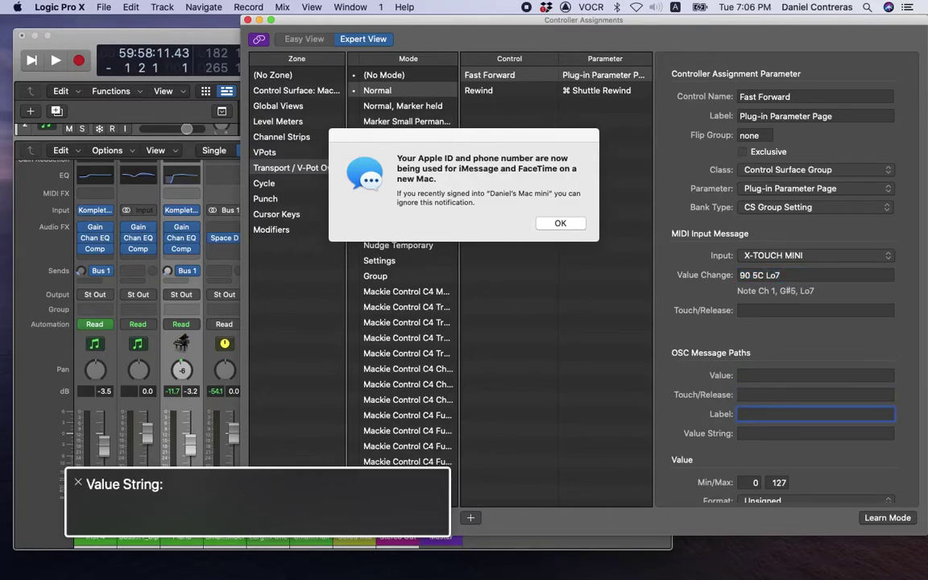
{"action": "key", "text": "ctrl+alt+Right"}
{"action": "key", "text": "ctrl+alt+Right"}
{"action": "key", "text": "ctrl+alt+Right"}
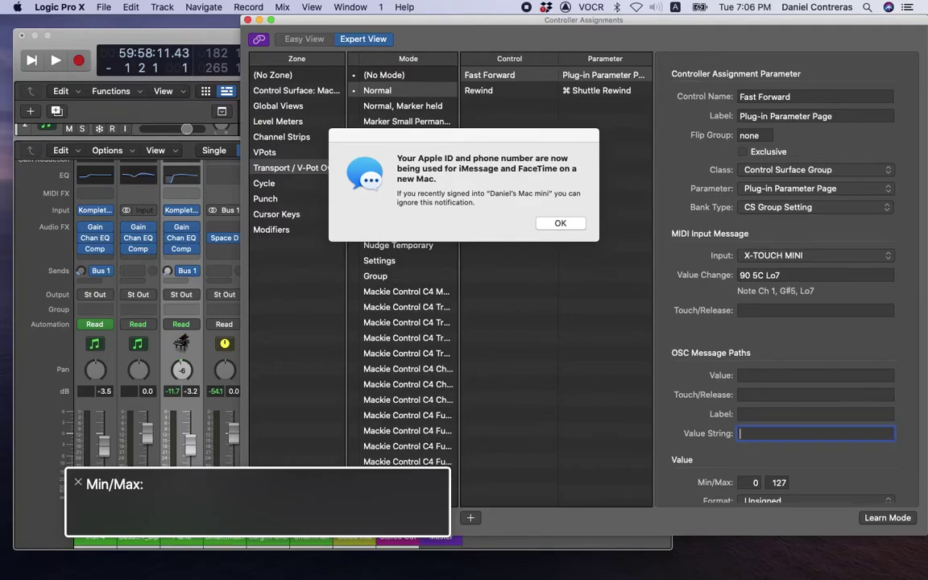
{"action": "key", "text": "ctrl+alt+Right"}
{"action": "key", "text": "ctrl+alt+Right"}
{"action": "key", "text": "ctrl+alt+Right"}
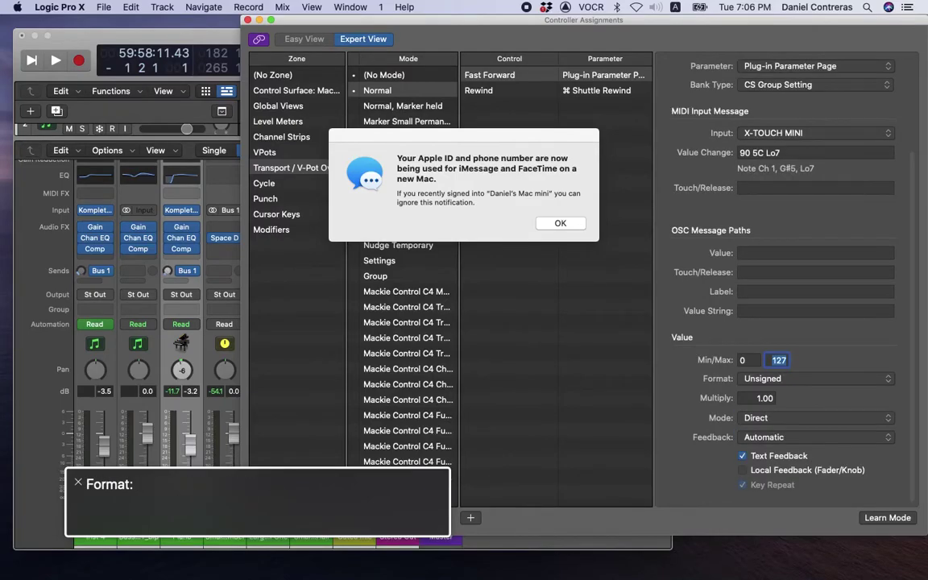
{"action": "key", "text": "ctrl+alt+Right"}
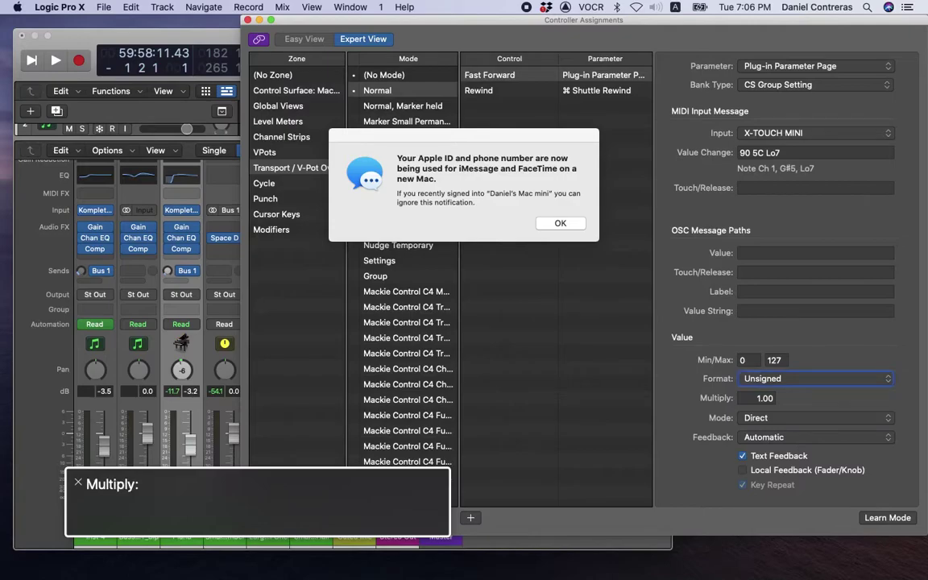
{"action": "key", "text": "ctrl+alt+Right"}
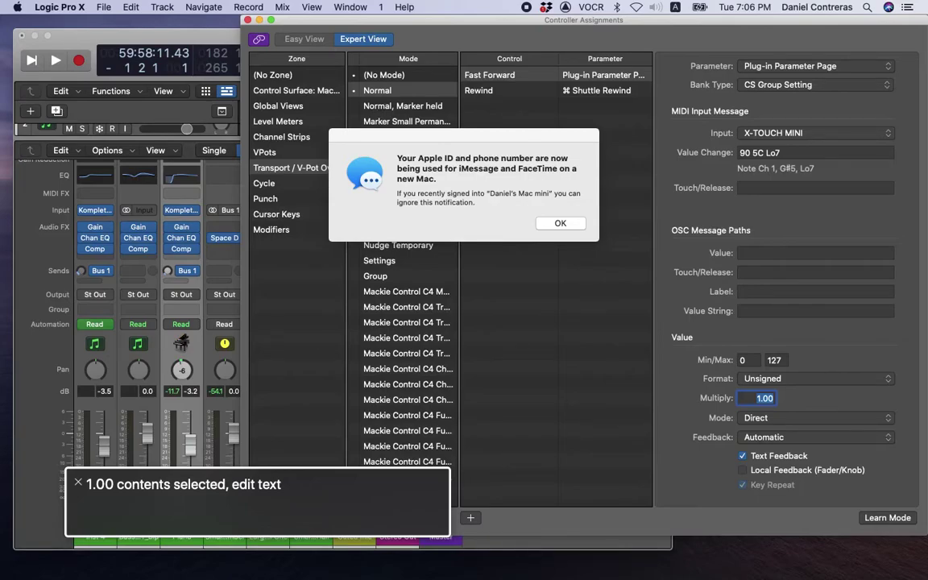
{"action": "key", "text": "ctrl+alt+Right"}
{"action": "key", "text": "ctrl+alt+Right"}
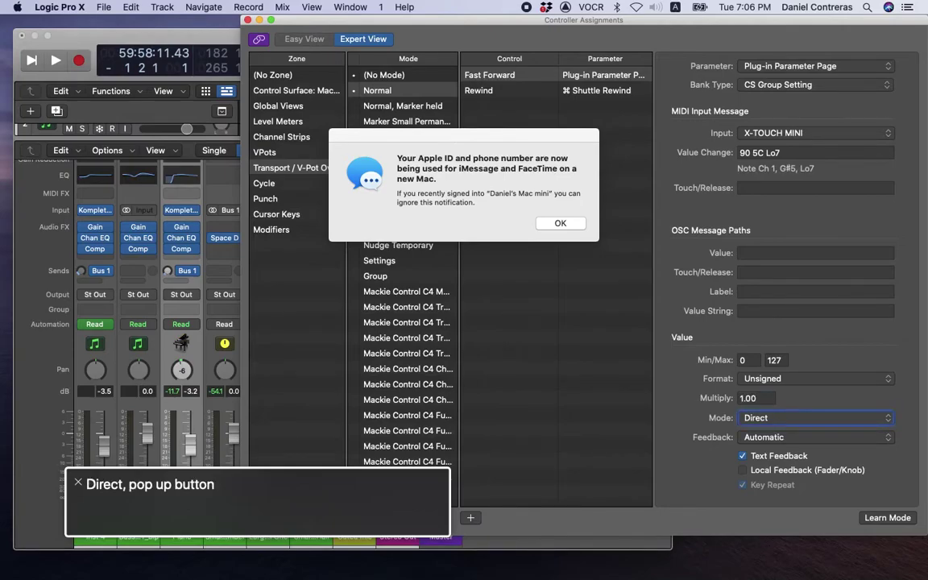
{"action": "key", "text": "ctrl+alt+space"}
{"action": "key", "text": "Down"}
{"action": "key", "text": "Down"}
{"action": "key", "text": "Down"}
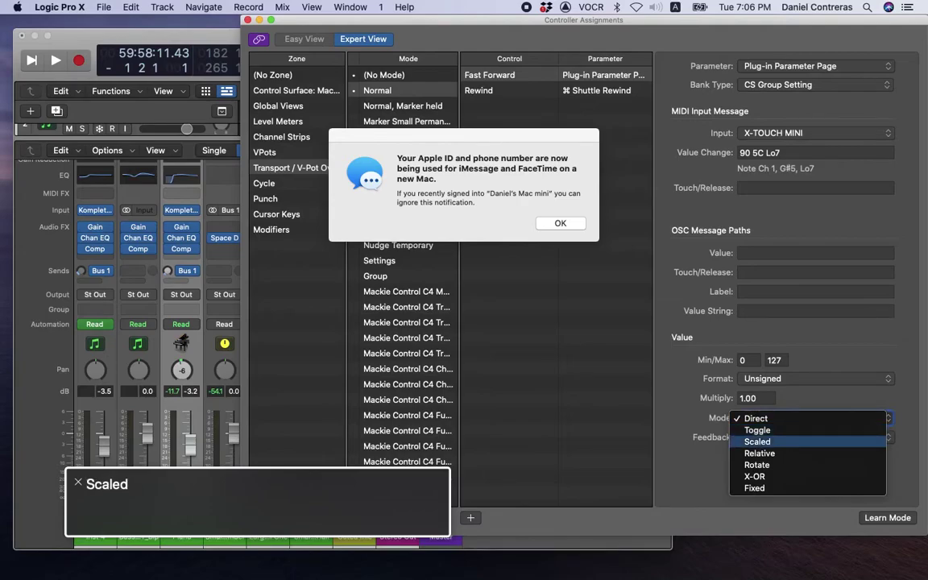
{"action": "key", "text": "ctrl+alt+space"}
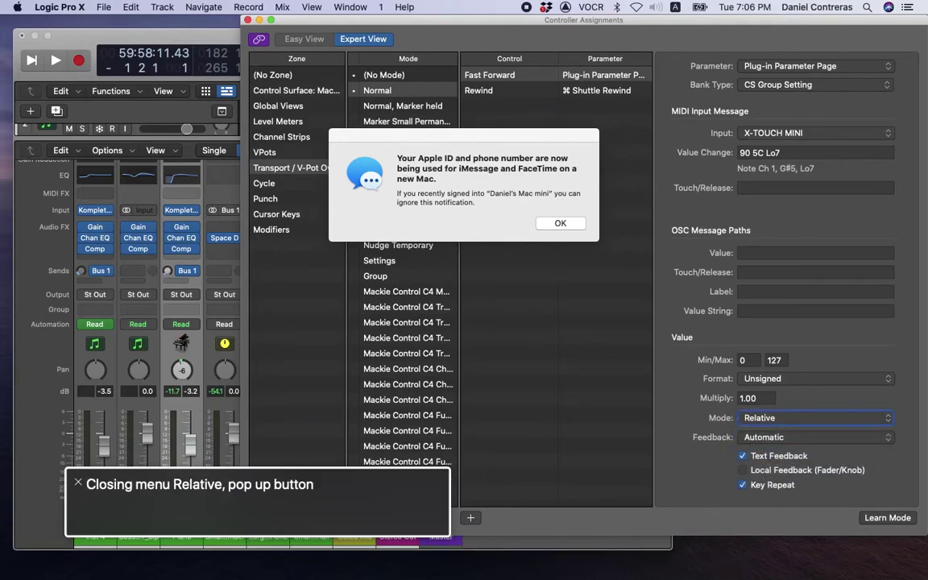
{"action": "key", "text": "ctrl+alt+Right"}
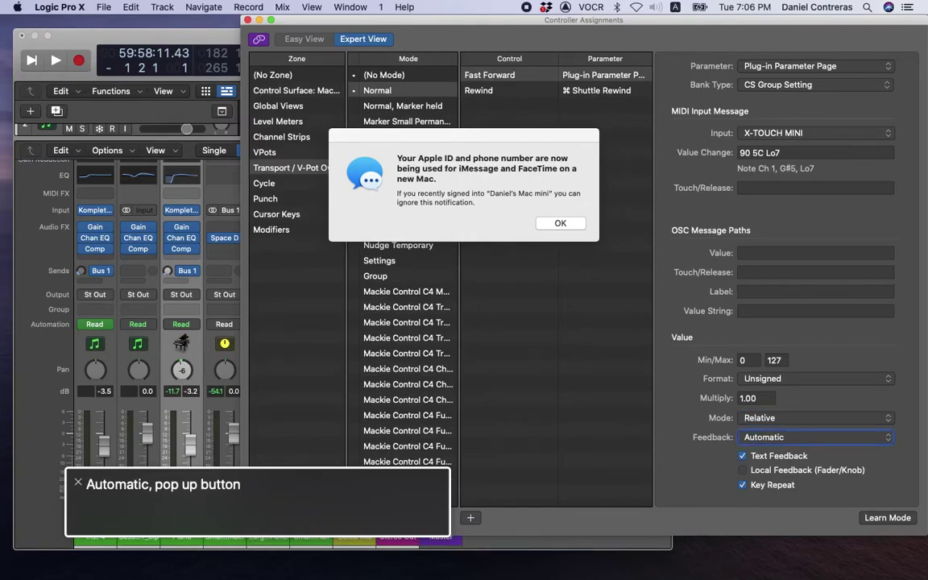
Step: Return to the table of controls and parameters and select the Rewind control
{"action": "key", "text": "ctrl+alt+shift+Up"}
{"action": "key", "text": "ctrl+alt+Left"}
{"action": "key", "text": "ctrl+alt+Left"}
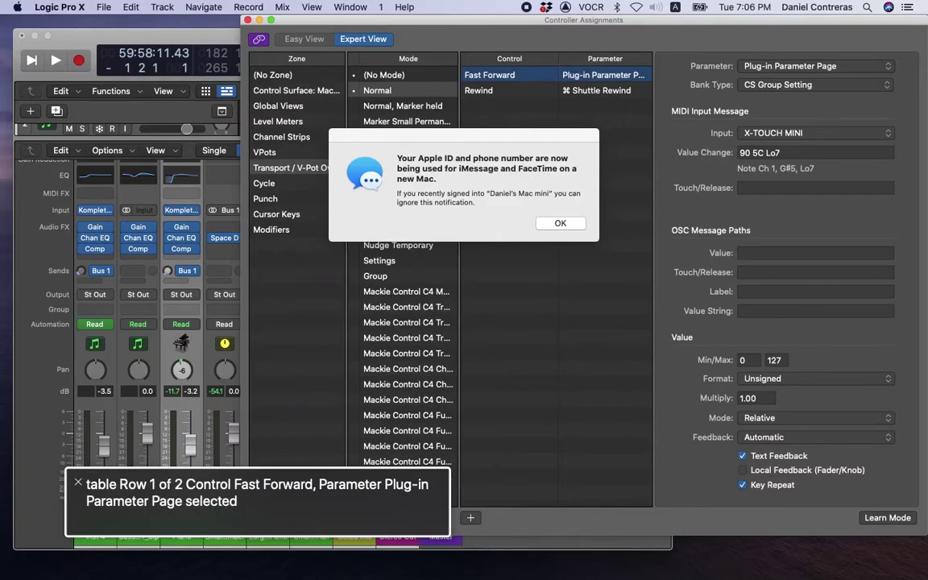
{"action": "key", "text": "ctrl+alt+shift+Down"}
{"action": "key", "text": "Down"}
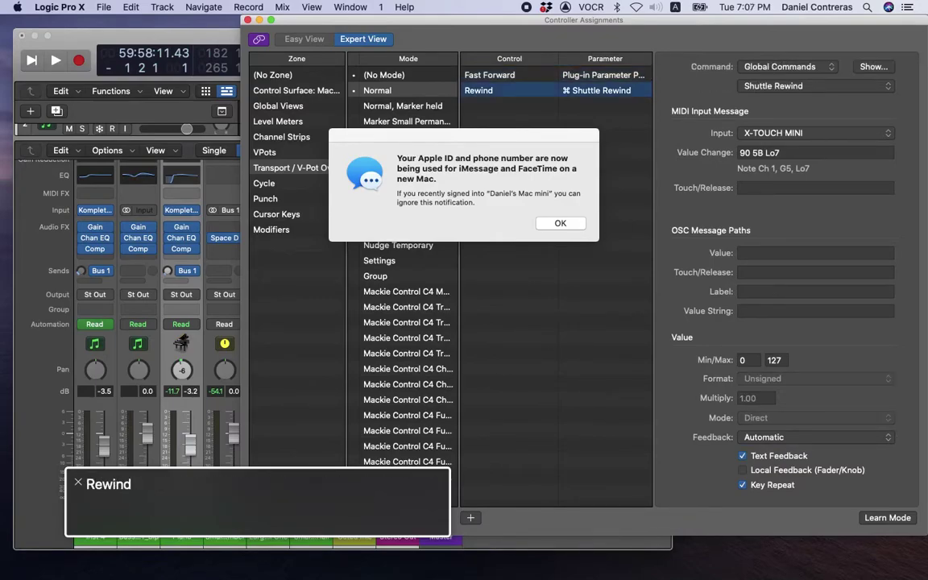
{"action": "key", "text": "Up"}
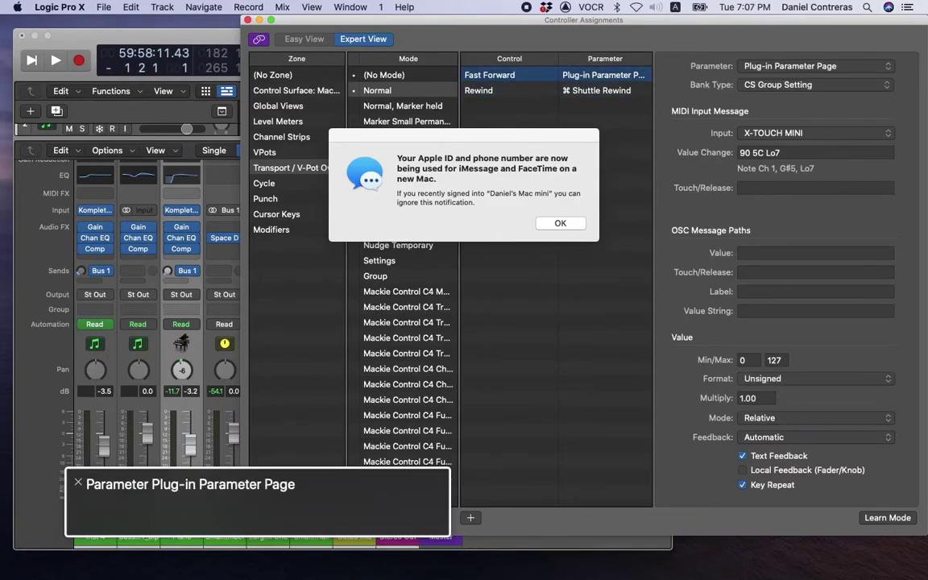
{"action": "key", "text": "Down"}
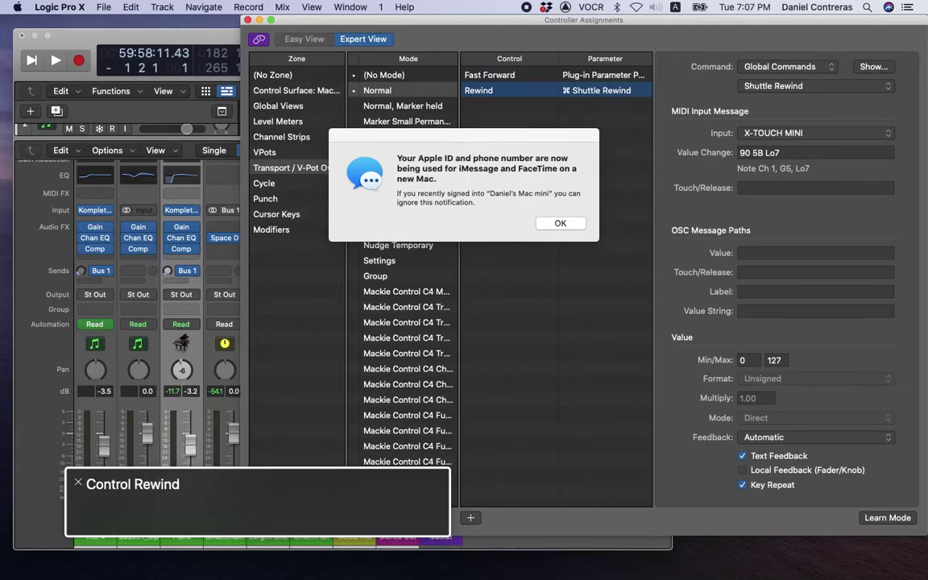
Step: Change the class of the Rewind assignment to Control Surface Group
{"action": "key", "text": "ctrl+alt+shift+Up"}
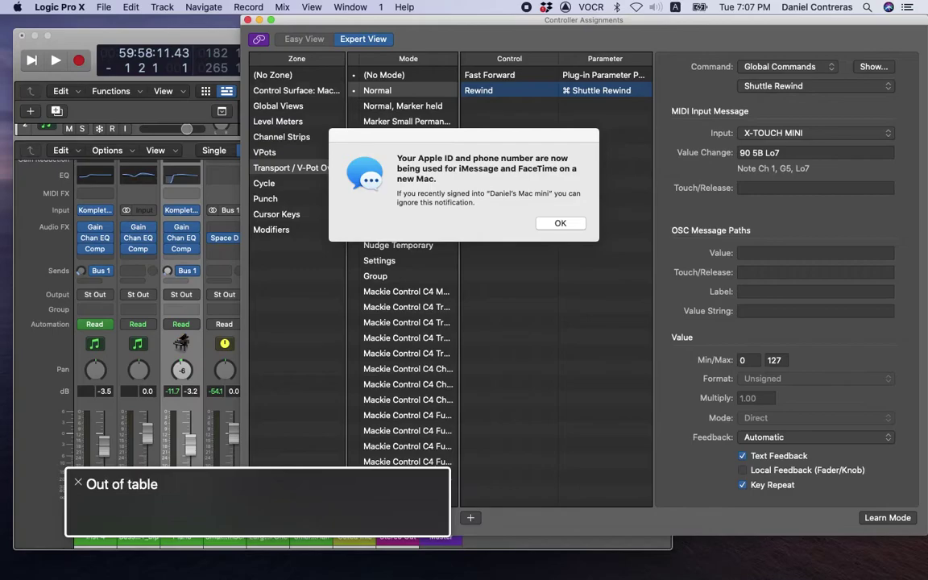
{"action": "key", "text": "ctrl+alt+Right"}
{"action": "key", "text": "ctrl+alt+Right"}
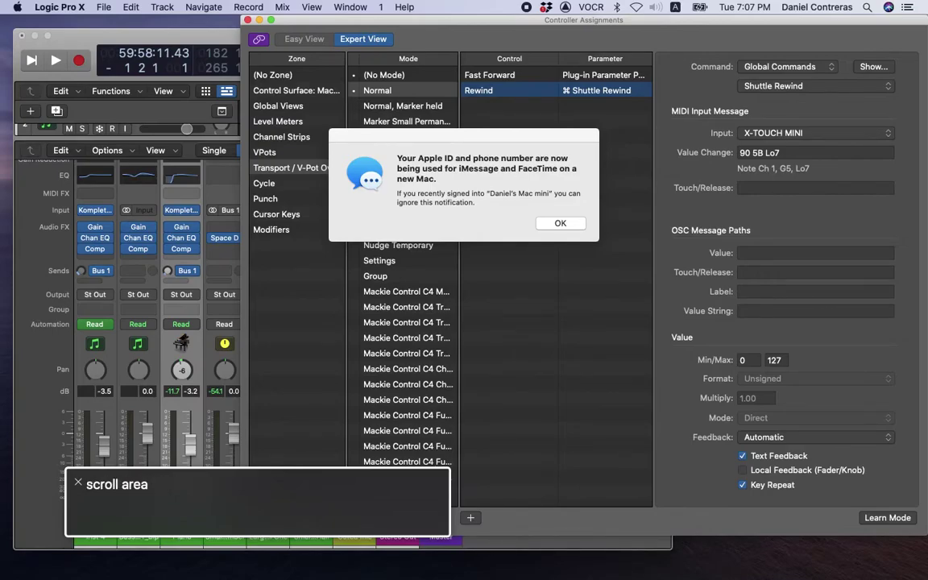
{"action": "key", "text": "ctrl+alt+shift+Down"}
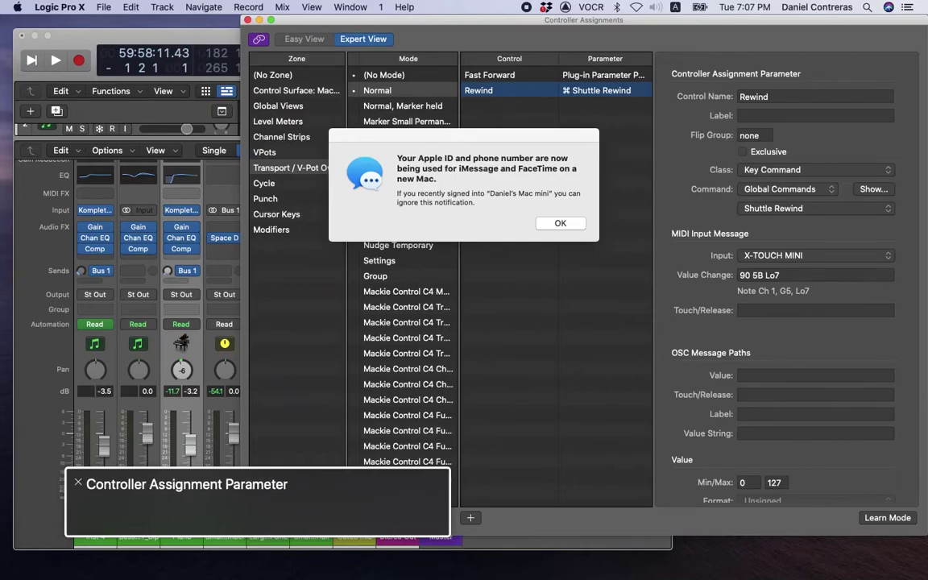
{"action": "key", "text": "ctrl+alt+Right"}
{"action": "key", "text": "ctrl+alt+Right"}
{"action": "key", "text": "ctrl+alt+Right"}
{"action": "key", "text": "ctrl+alt+Right"}
{"action": "key", "text": "ctrl+alt+Right"}
{"action": "key", "text": "ctrl+alt+Right"}
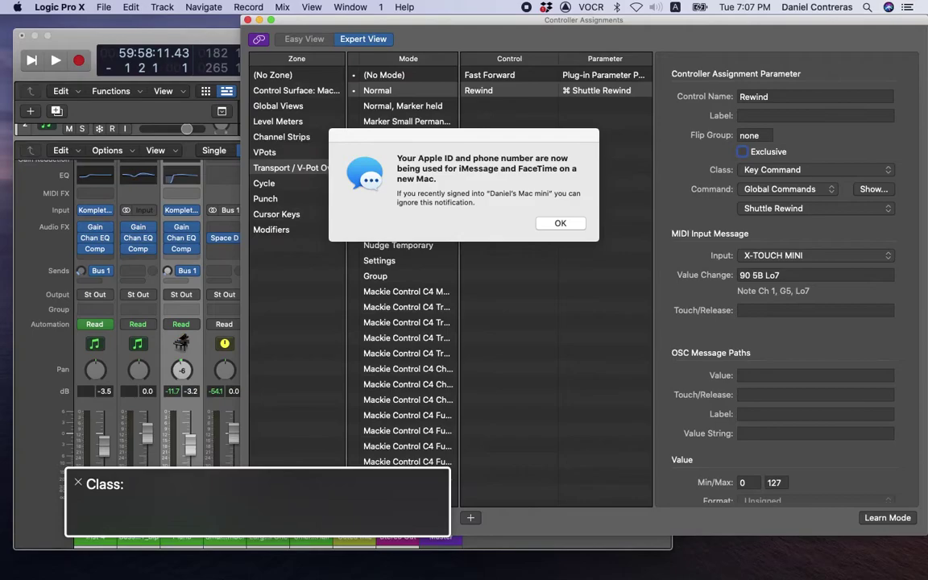
{"action": "key", "text": "ctrl+alt+Right"}
{"action": "key", "text": "ctrl+alt+space"}
{"action": "key", "text": "Down"}
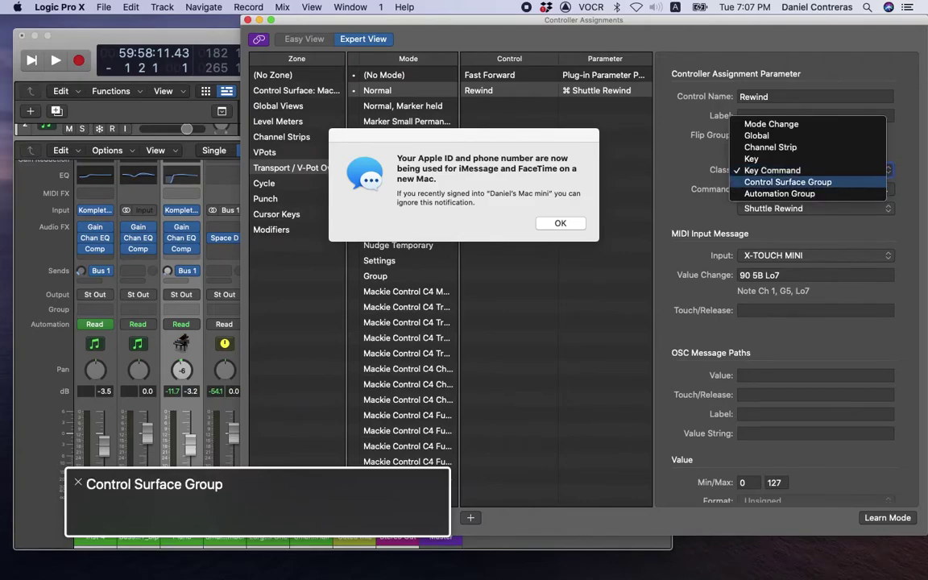
{"action": "key", "text": "ctrl+alt+space"}
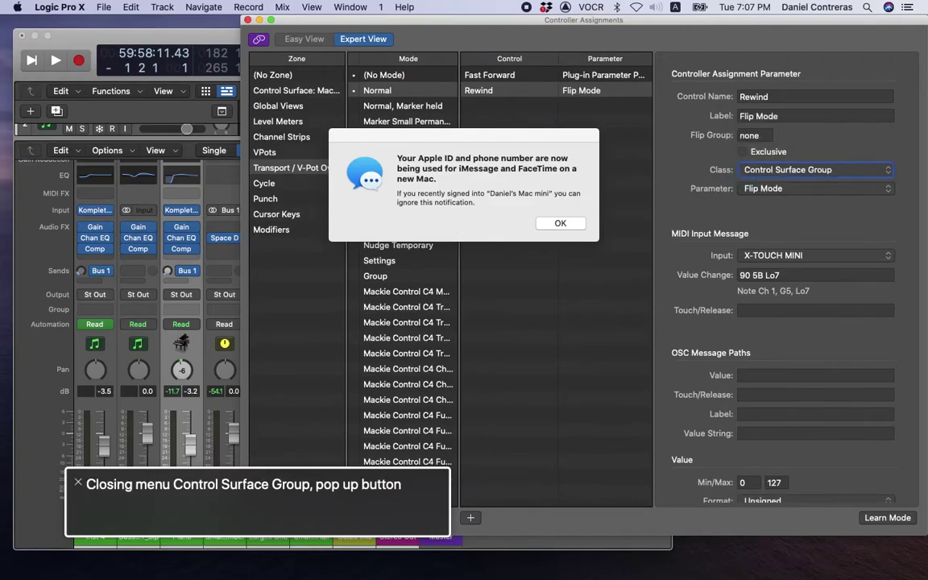
Step: Set the parameter of the Rewind assignment to Plug-in Parameter Page
{"action": "key", "text": "ctrl+alt+Right"}
{"action": "key", "text": "ctrl+alt+Right"}
{"action": "key", "text": "ctrl+alt+space"}
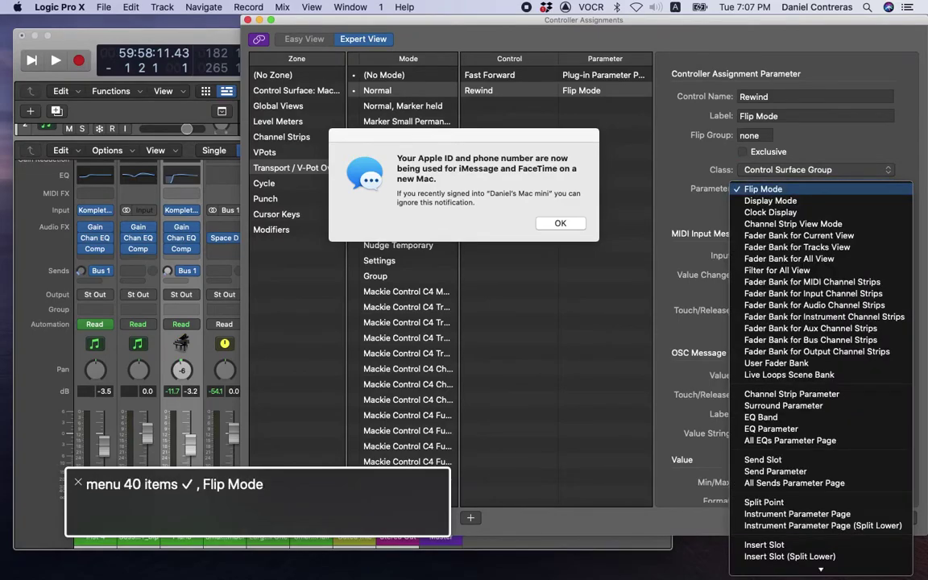
{"action": "key", "text": "p"}
{"action": "key", "text": "ctrl+alt+space"}
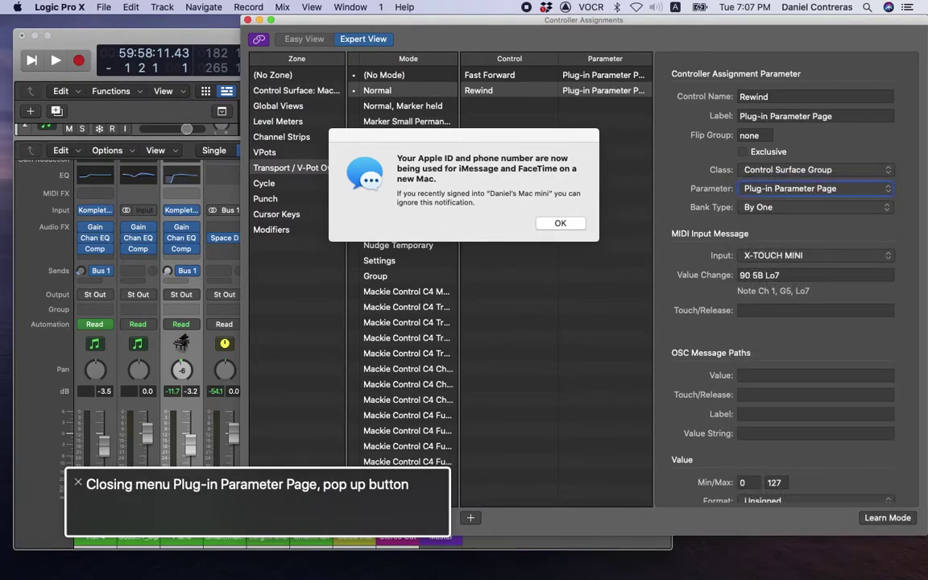
Step: Set the bank type of the Rewind assignment to CS Group Setting
{"action": "key", "text": "ctrl+alt+Right"}
{"action": "key", "text": "ctrl+alt+Right"}
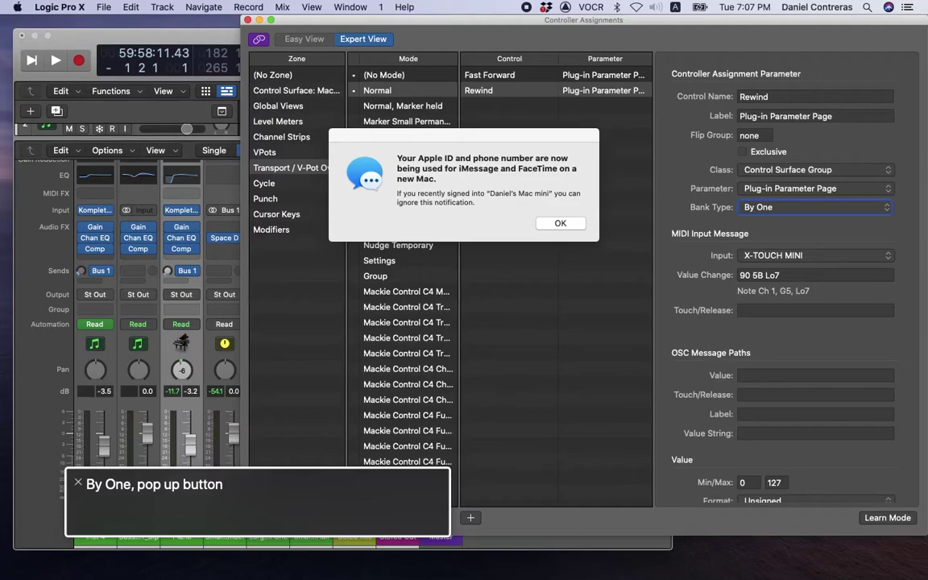
{"action": "key", "text": "ctrl+alt+space"}
{"action": "key", "text": "Down"}
{"action": "key", "text": "Down"}
{"action": "key", "text": "ctrl+alt+space"}
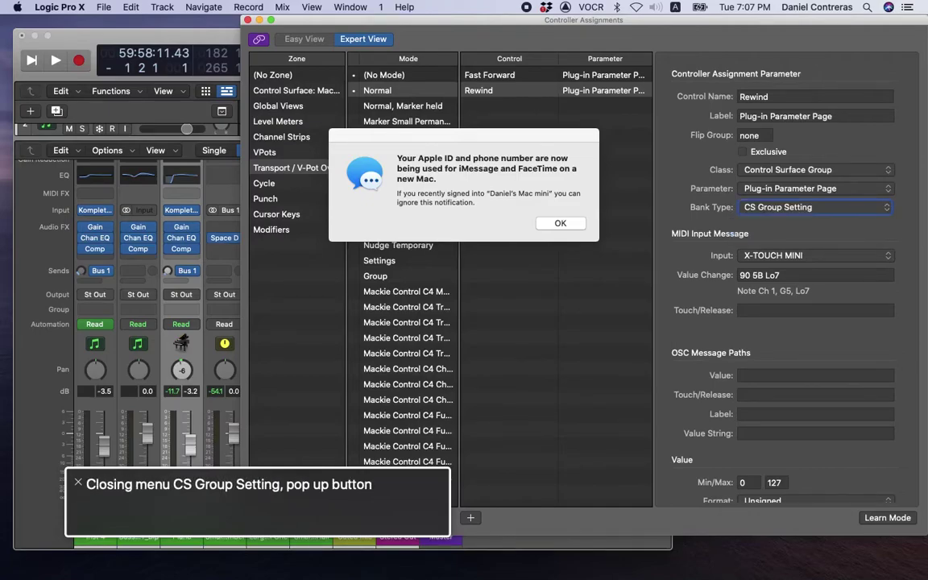
Step: Set the Multiply value of the Rewind assignment to -1.00
{"action": "key", "text": "ctrl+alt+Right"}
{"action": "key", "text": "ctrl+alt+Right"}
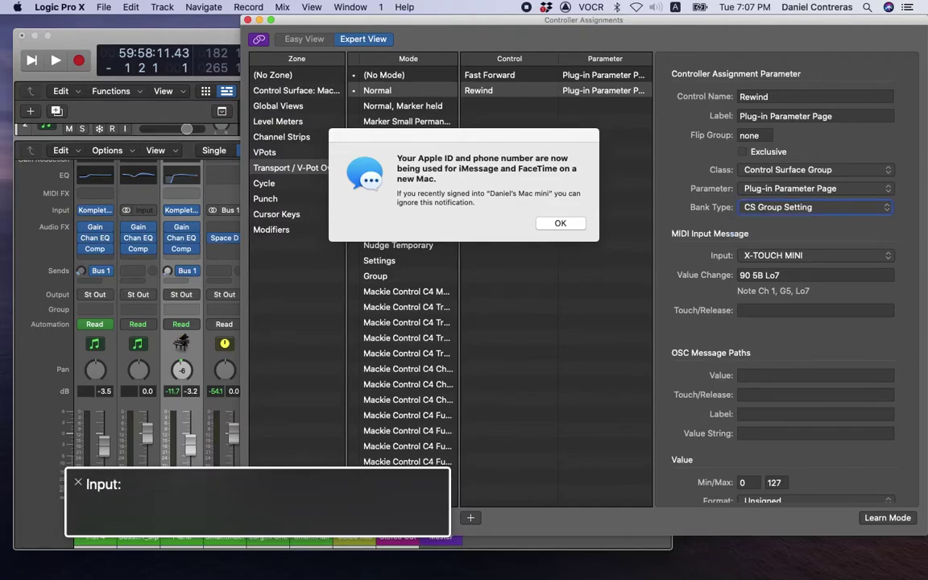
{"action": "key", "text": "ctrl+alt+Right"}
{"action": "key", "text": "ctrl+alt+Right"}
{"action": "key", "text": "ctrl+alt+Right"}
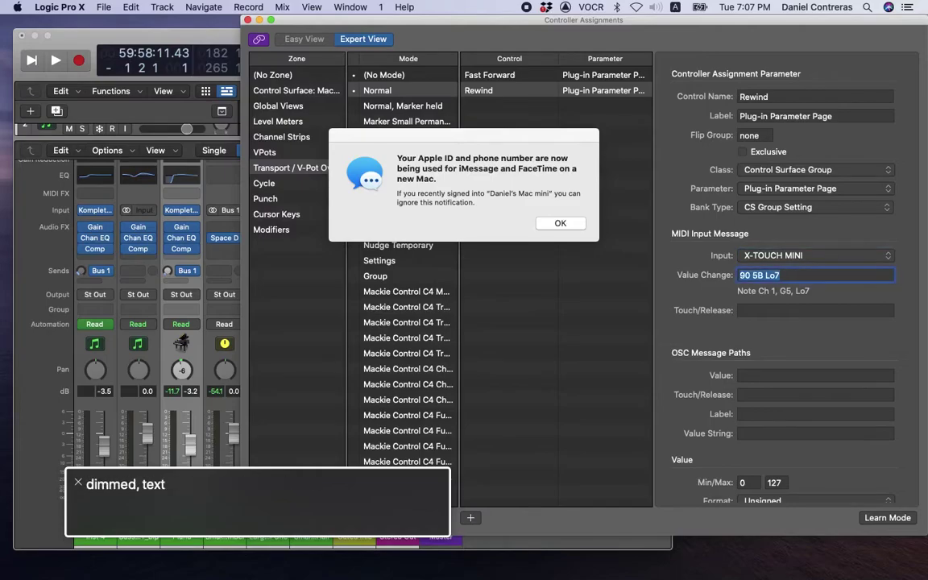
{"action": "key", "text": "ctrl+alt+Right"}
{"action": "key", "text": "ctrl+alt+Right"}
{"action": "key", "text": "ctrl+alt+Right"}
{"action": "key", "text": "ctrl+alt+Right"}
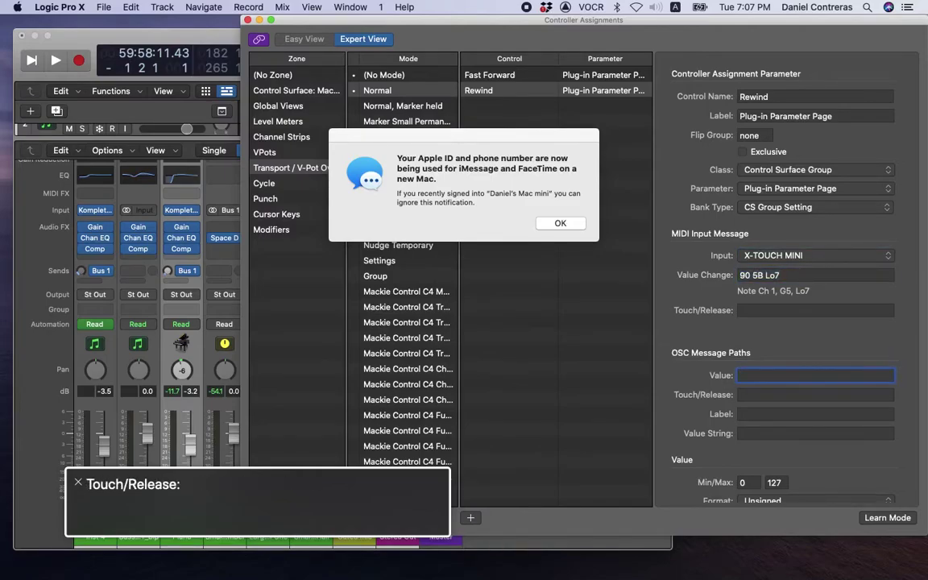
{"action": "key", "text": "ctrl+alt+Right"}
{"action": "key", "text": "ctrl+alt+Right"}
{"action": "key", "text": "ctrl+alt+Right"}
{"action": "key", "text": "ctrl+alt+Right"}
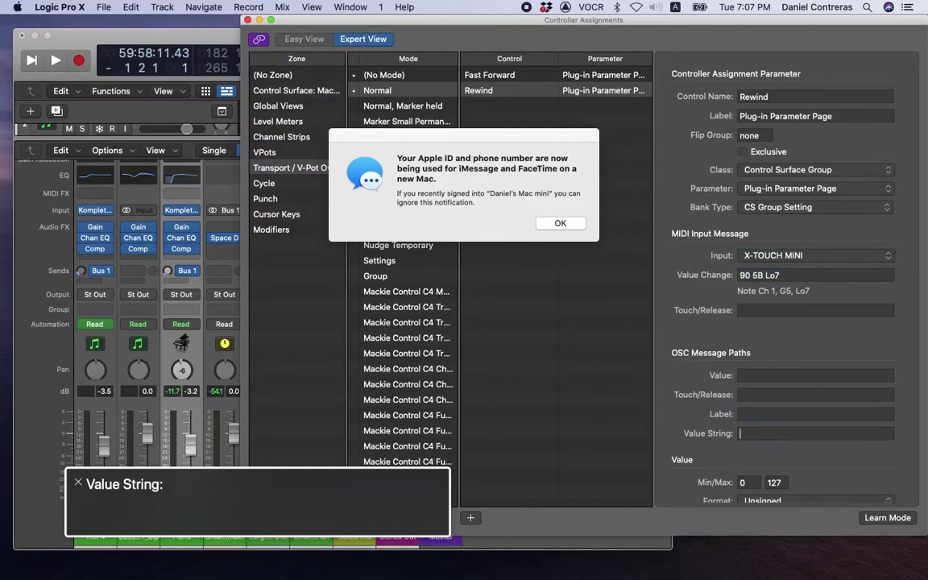
{"action": "key", "text": "ctrl+alt+Right"}
{"action": "key", "text": "ctrl+alt+Right"}
{"action": "key", "text": "ctrl+alt+Right"}
{"action": "key", "text": "ctrl+alt+Right"}
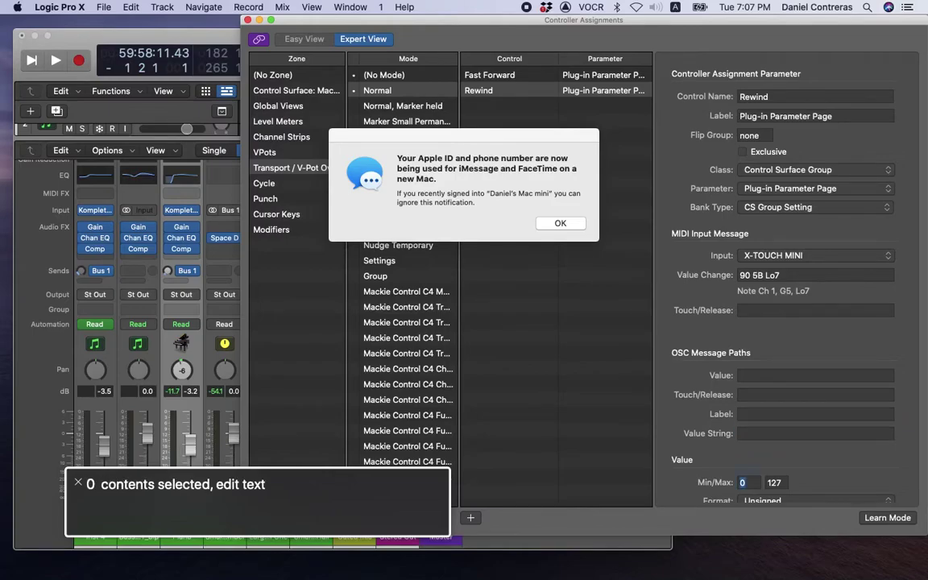
{"action": "key", "text": "ctrl+alt+Right"}
{"action": "key", "text": "ctrl+alt+Right"}
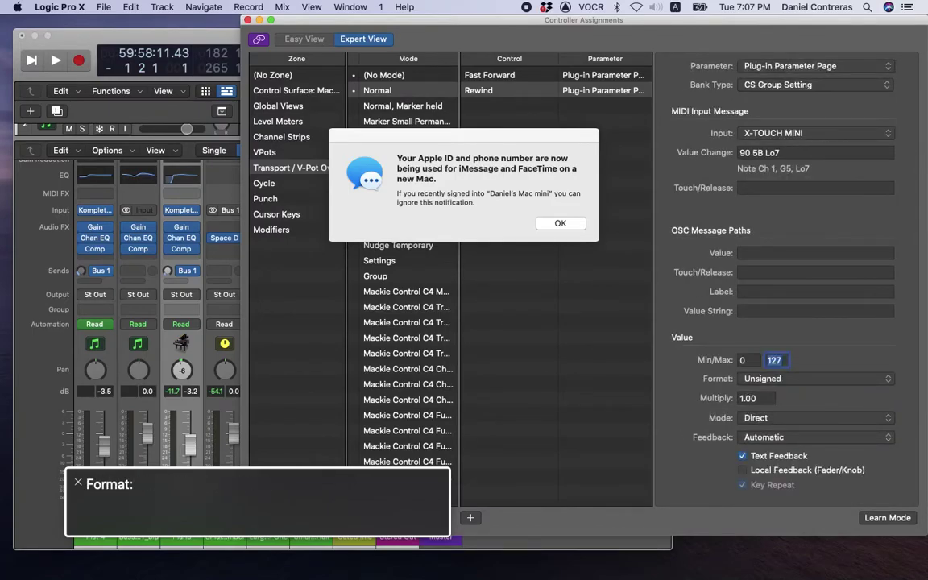
{"action": "key", "text": "ctrl+alt+Right"}
{"action": "key", "text": "ctrl+alt+Right"}
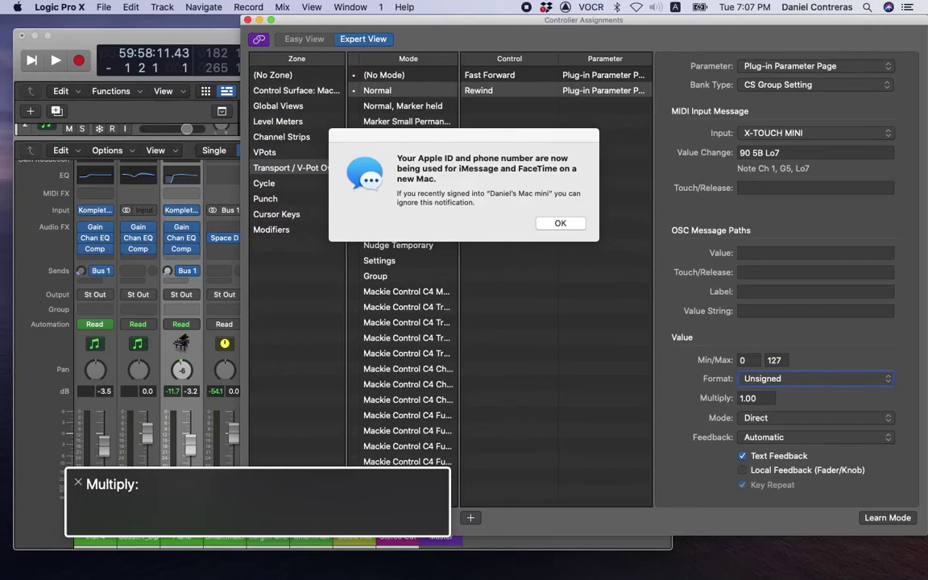
{"action": "key", "text": "ctrl+alt+Right"}
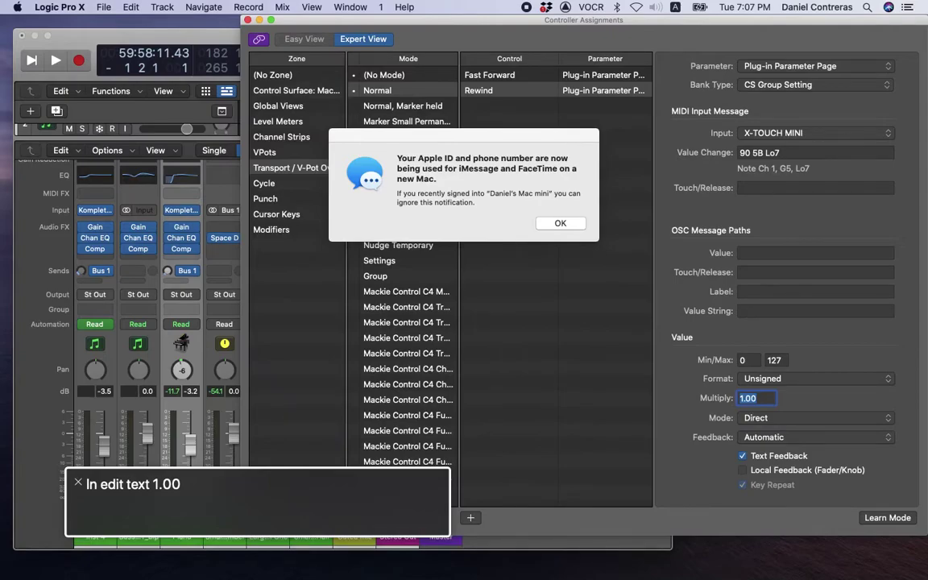
{"action": "key", "text": "Left"}
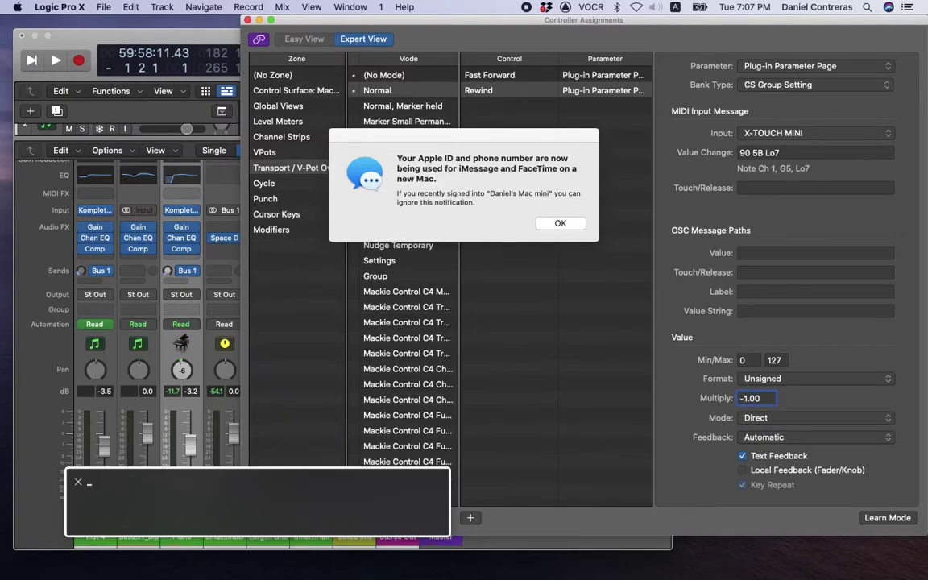
{"action": "type", "text": "-"}
{"action": "key", "text": "Return"}
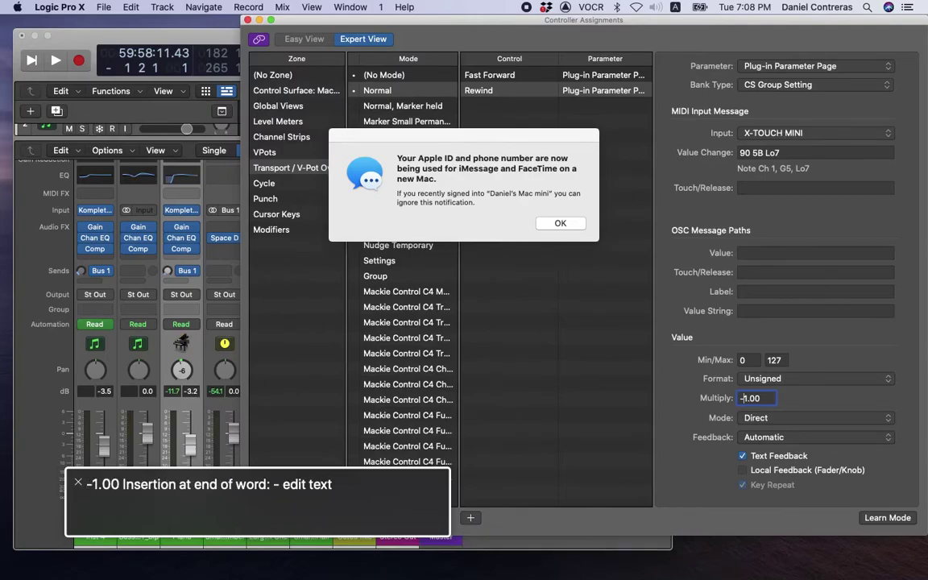
{"action": "key", "text": "Tab"}
{"action": "key", "text": "Tab"}
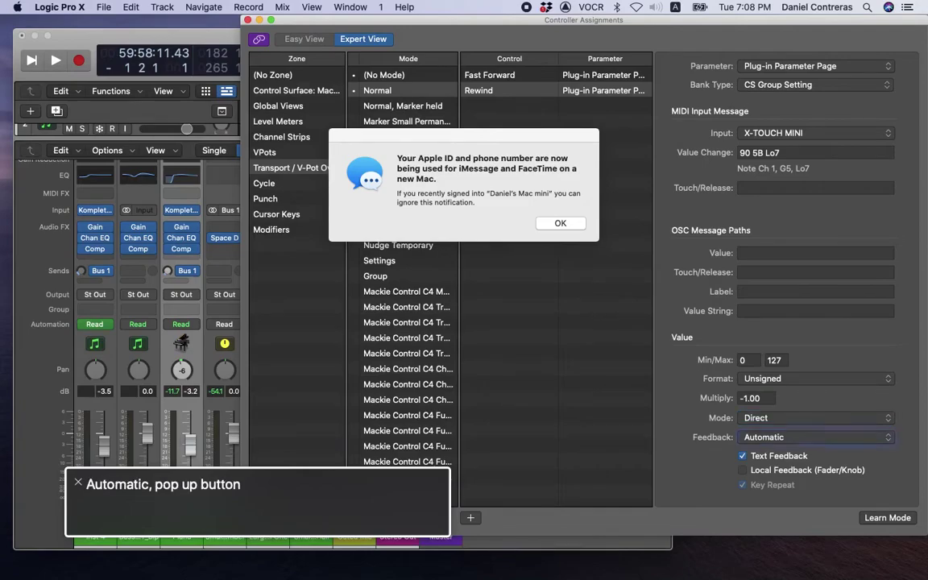
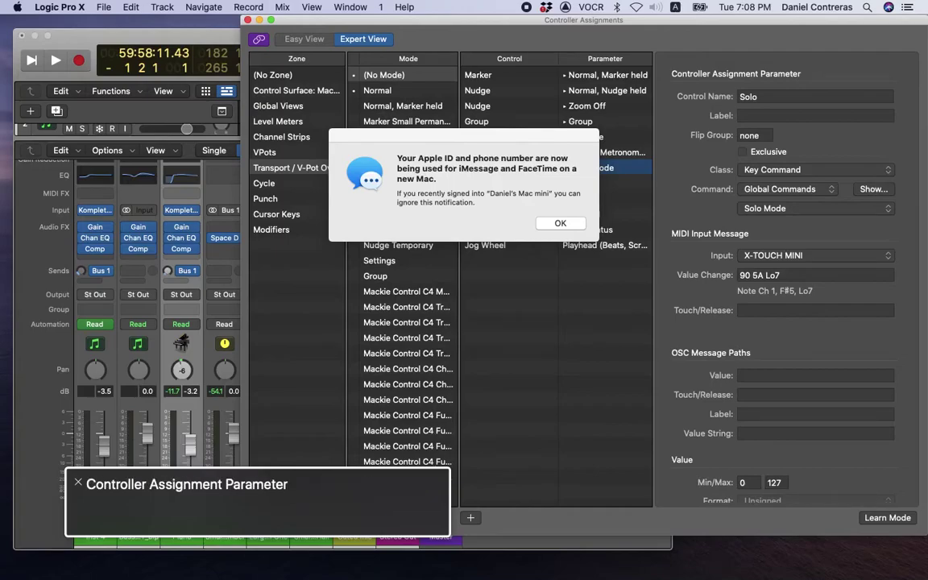
Step: Open the Key Commands window from the command setting of the Solo control's assignment
{"action": "key", "text": "ctrl+alt+Right"}
{"action": "key", "text": "ctrl+alt+Right"}
{"action": "key", "text": "ctrl+alt+Right"}
{"action": "key", "text": "ctrl+alt+Right"}
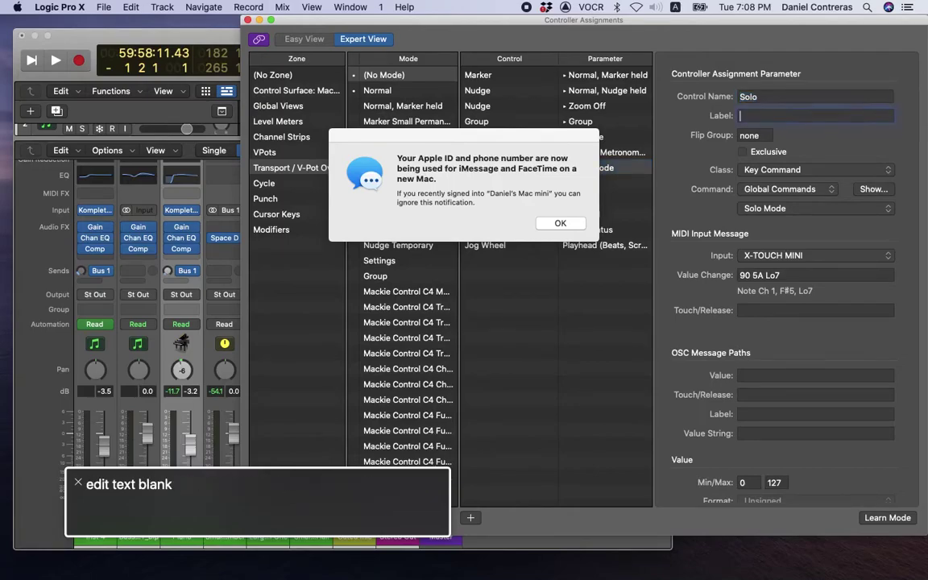
{"action": "key", "text": "ctrl+alt+Right"}
{"action": "key", "text": "ctrl+alt+Right"}
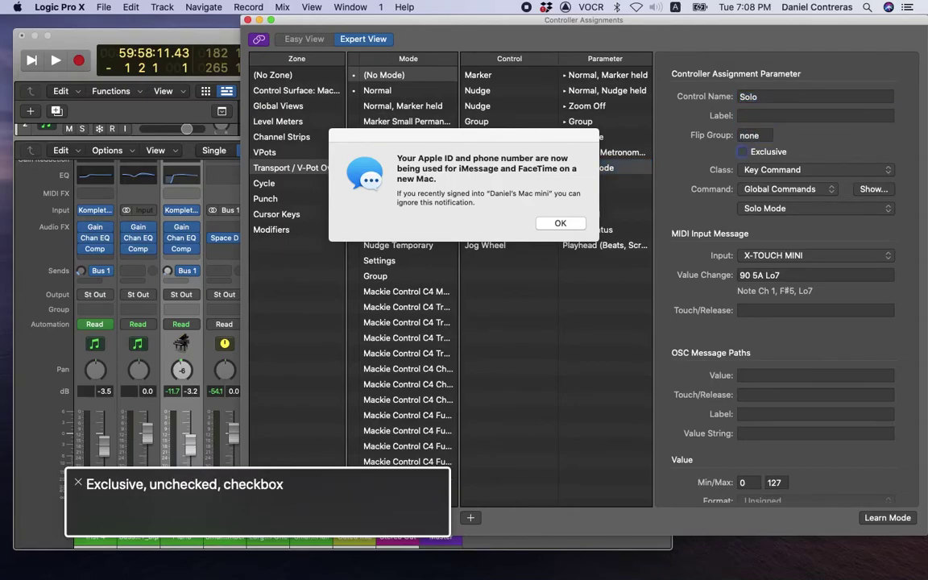
{"action": "key", "text": "ctrl+alt+Right"}
{"action": "key", "text": "ctrl+alt+Right"}
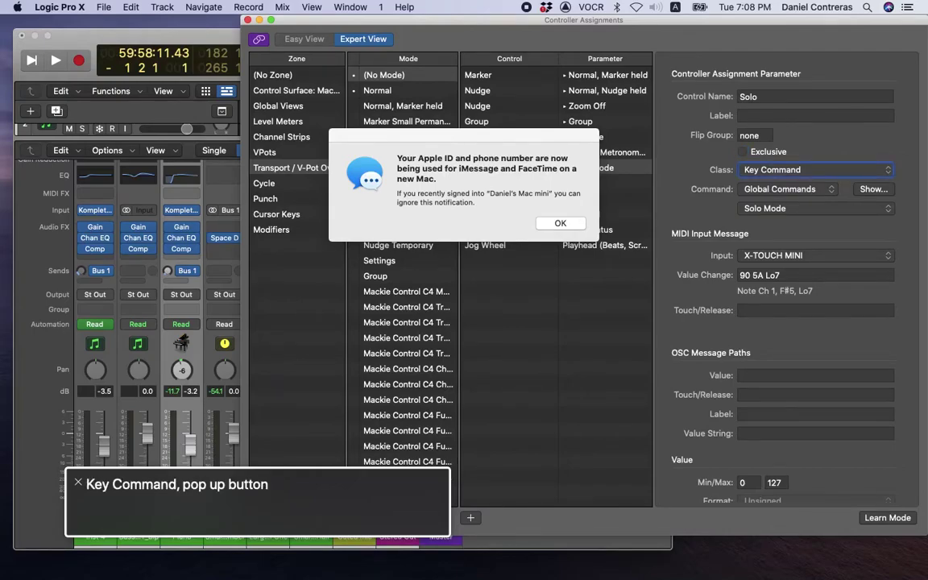
{"action": "key", "text": "ctrl+alt+Right"}
{"action": "key", "text": "ctrl+alt+Right"}
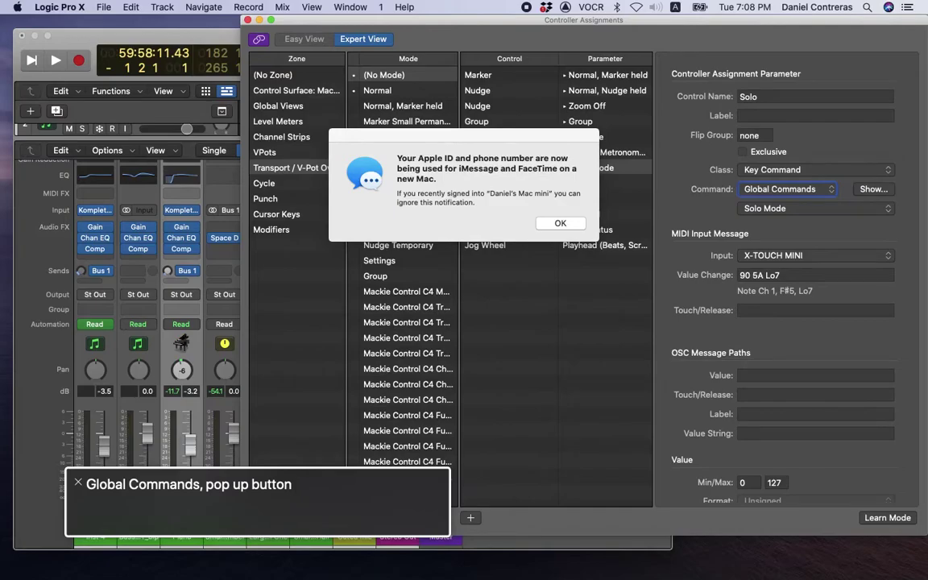
{"action": "key", "text": "ctrl+alt+Right"}
{"action": "key", "text": "ctrl+alt+Right"}
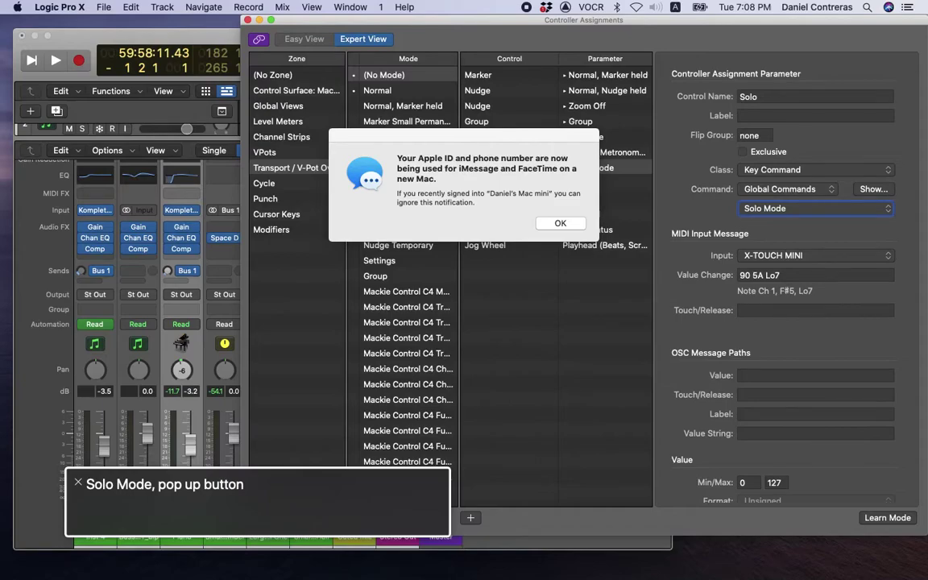
{"action": "key", "text": "ctrl+alt+Left"}
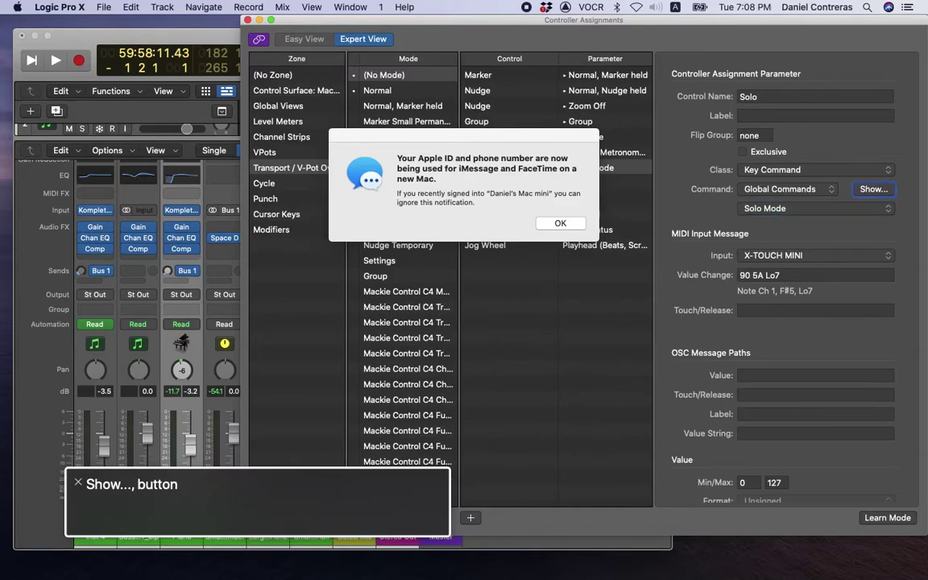
{"action": "key", "text": "ctrl+alt+space"}
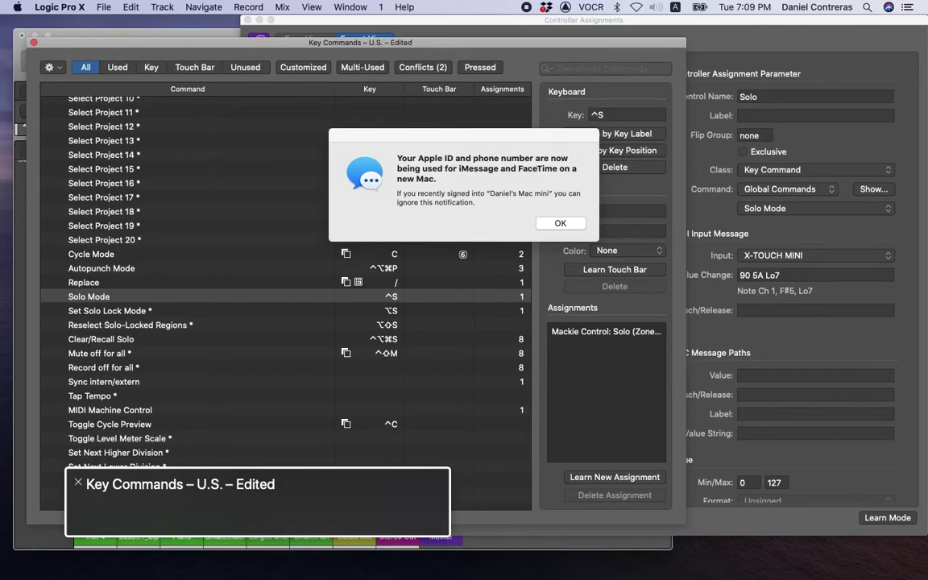
Step: Search the key commands for "toggle solo"
{"action": "key", "text": "ctrl+alt+Right"}
{"action": "key", "text": "ctrl+alt+Right"}
{"action": "key", "text": "ctrl+alt+Right"}
{"action": "key", "text": "ctrl+alt+Right"}
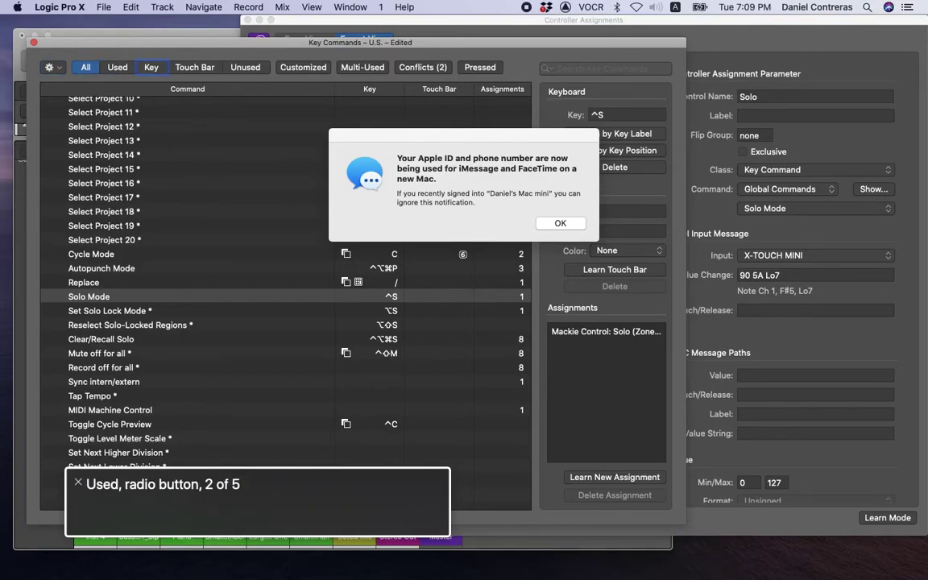
{"action": "key", "text": "ctrl+alt+Right"}
{"action": "key", "text": "ctrl+alt+Right"}
{"action": "key", "text": "ctrl+alt+Right"}
{"action": "key", "text": "ctrl+alt+Right"}
{"action": "key", "text": "ctrl+alt+Right"}
{"action": "key", "text": "ctrl+alt+Right"}
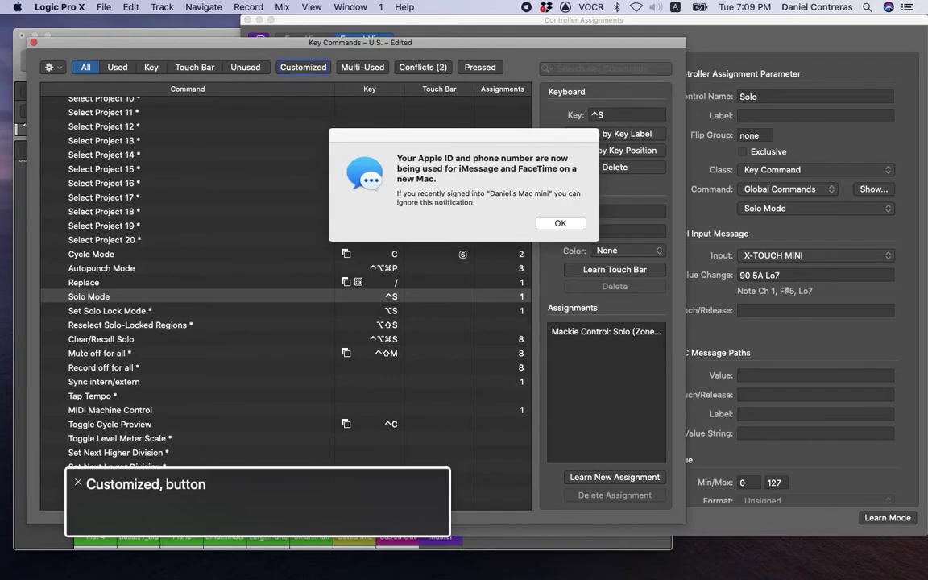
{"action": "key", "text": "ctrl+alt+Right"}
{"action": "key", "text": "ctrl+alt+Right"}
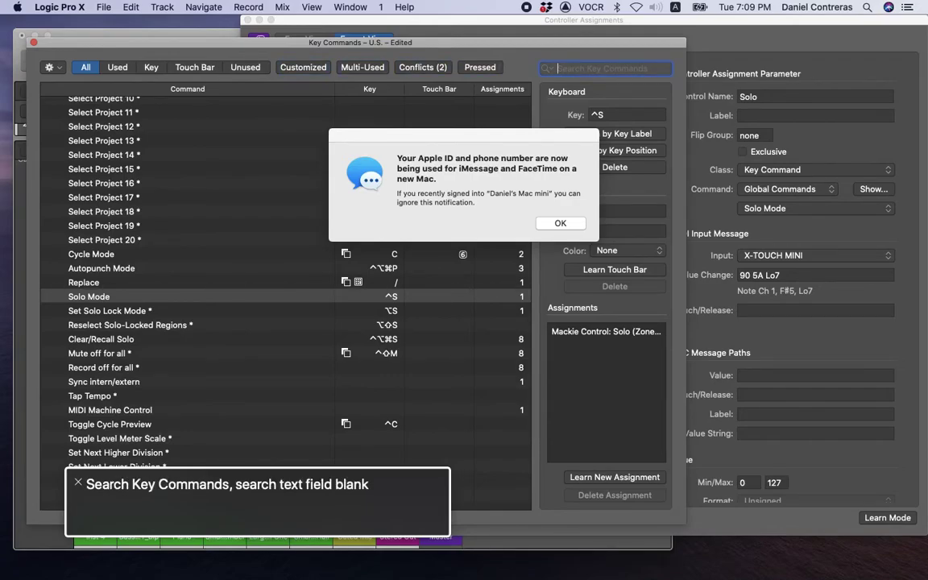
{"action": "type", "text": "toggle"}
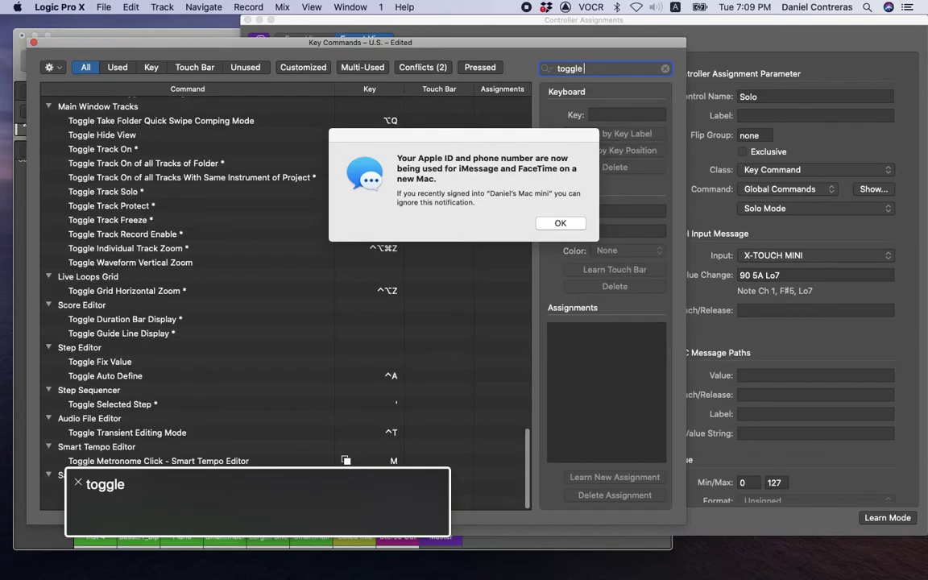
{"action": "type", "text": " solo"}
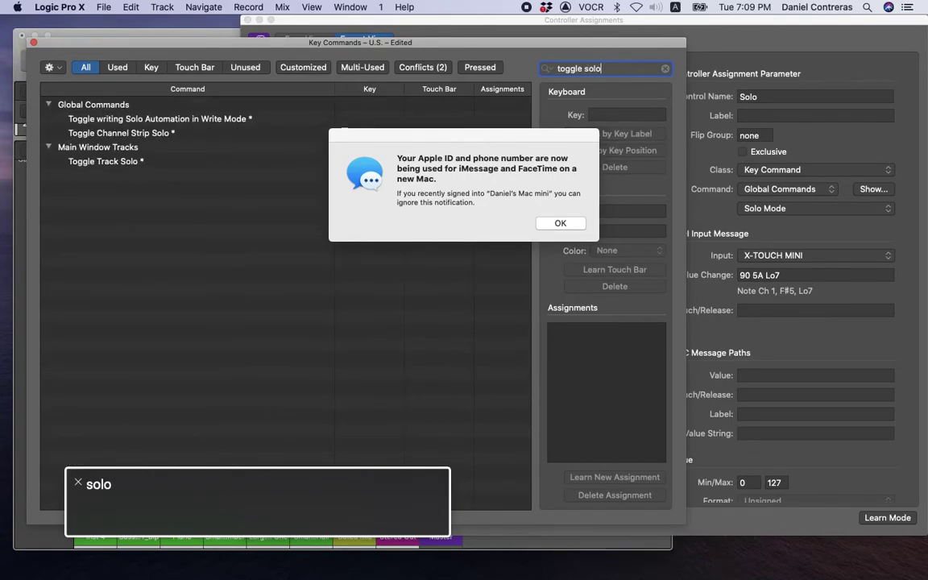
Step: Select the Toggle Channel Strip Solo command under Global Commands in the search results
{"action": "key", "text": "Tab"}
{"action": "key", "text": "ctrl+alt+shift+Down"}
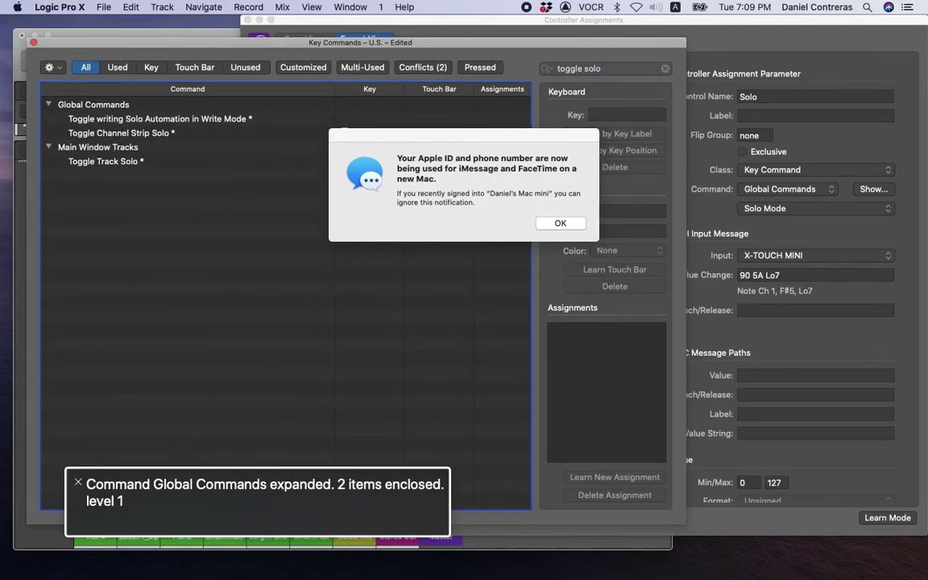
{"action": "key", "text": "ctrl+alt+Down"}
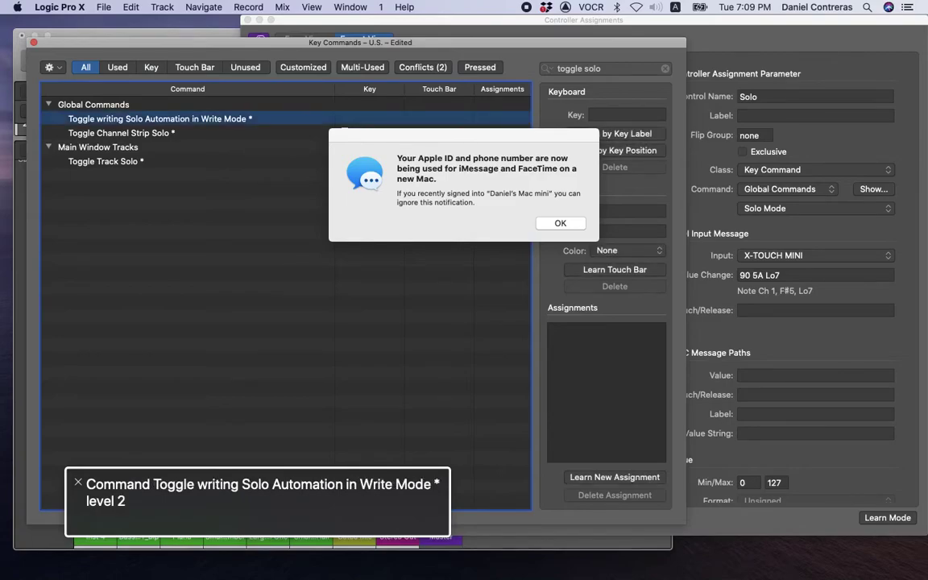
{"action": "key", "text": "ctrl+alt+Down"}
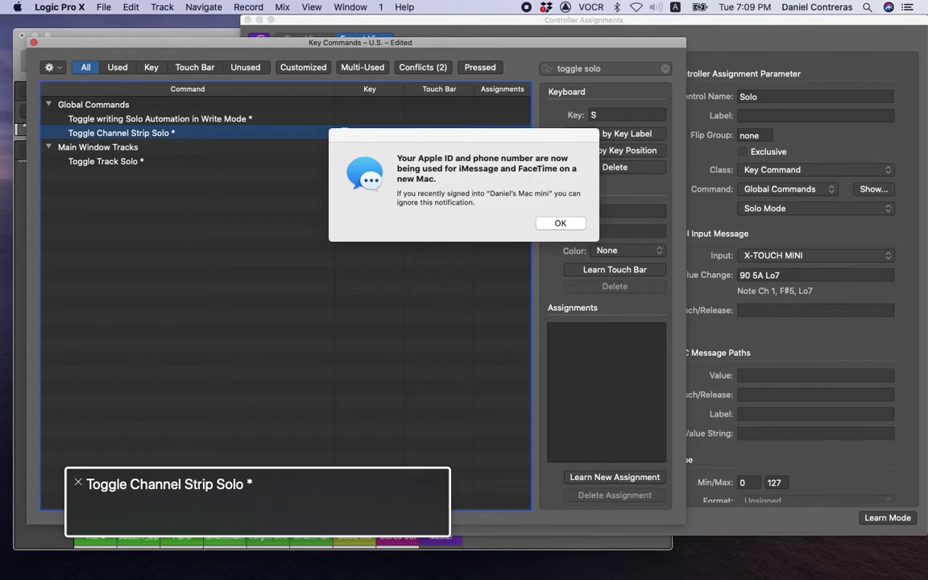
Step: Learn a new controller assignment for Toggle Channel Strip Solo from the X-Touch Mini's Solo control
{"action": "key", "text": "ctrl+alt+shift+Up"}
{"action": "key", "text": "ctrl+alt+Right"}
{"action": "key", "text": "ctrl+alt+shift+Down"}
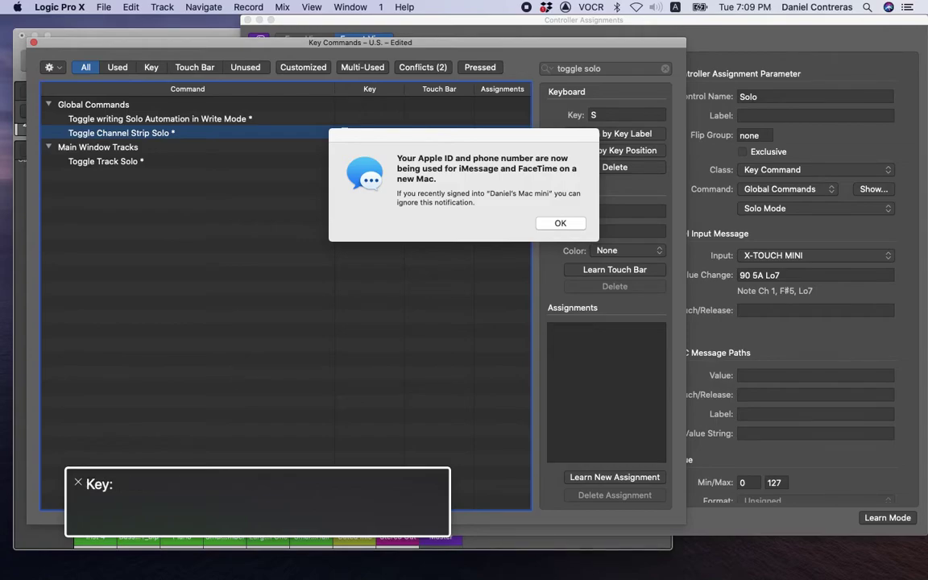
{"action": "key", "text": "ctrl+alt+Right"}
{"action": "key", "text": "ctrl+alt+Right"}
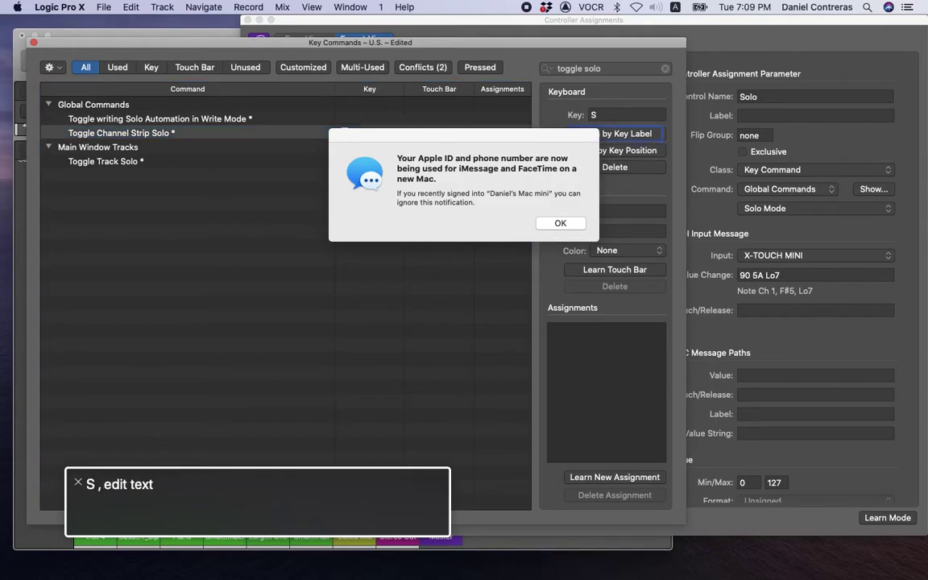
{"action": "key", "text": "ctrl+alt+Right"}
{"action": "key", "text": "ctrl+alt+Right"}
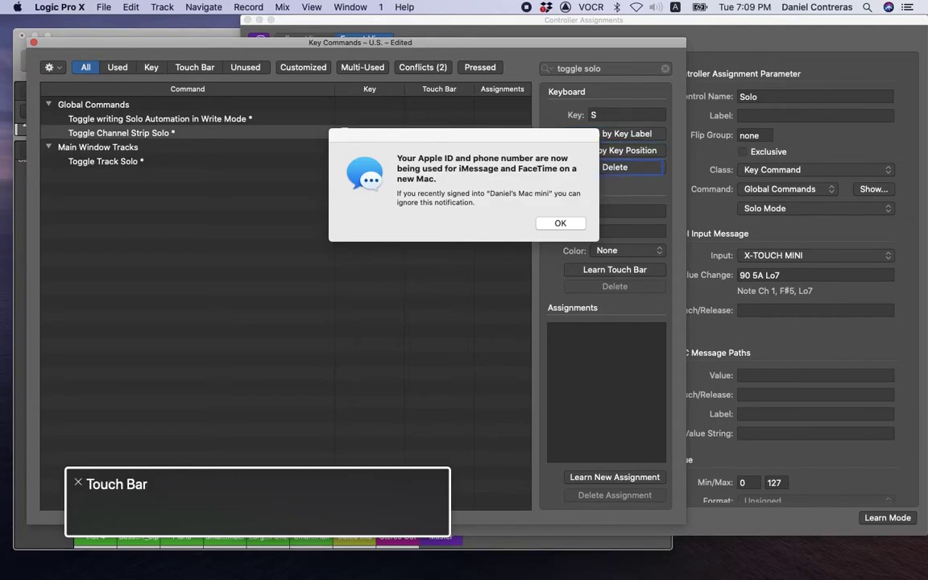
{"action": "key", "text": "ctrl+alt+Right"}
{"action": "key", "text": "ctrl+alt+space"}
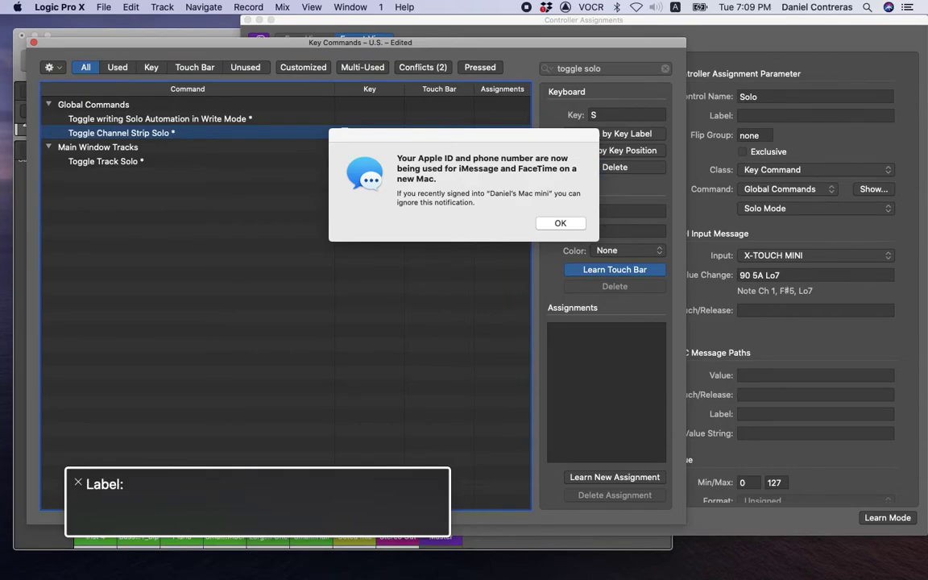
{"action": "key", "text": "ctrl+alt+Right"}
{"action": "key", "text": "ctrl+alt+Right"}
{"action": "key", "text": "ctrl+alt+Right"}
{"action": "key", "text": "ctrl+alt+Right"}
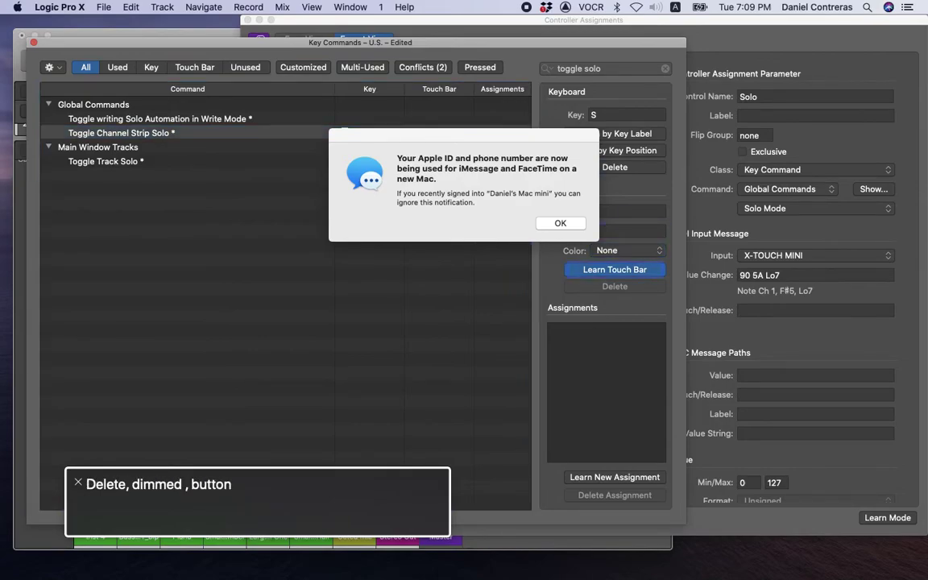
{"action": "key", "text": "ctrl+alt+Right"}
{"action": "key", "text": "ctrl+alt+Right"}
{"action": "key", "text": "ctrl+alt+Right"}
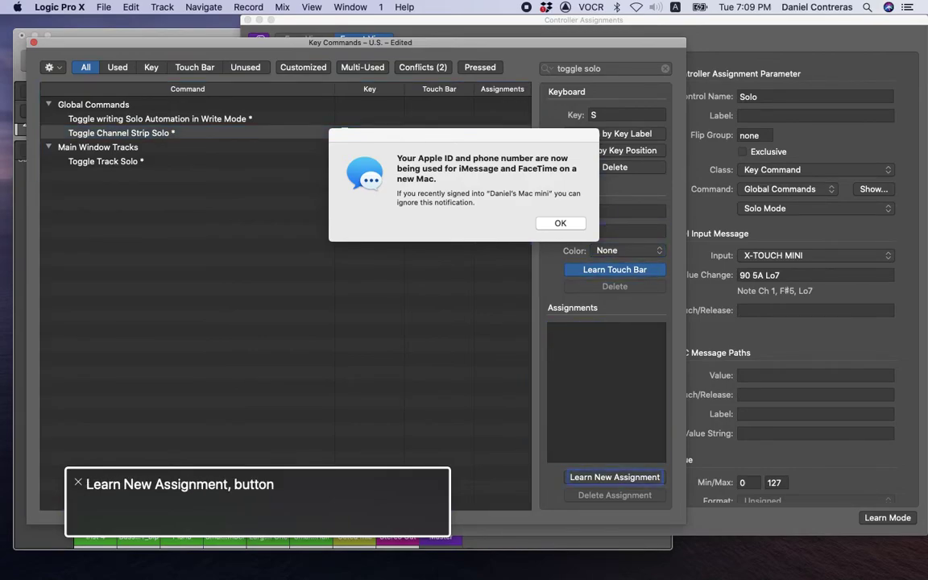
{"action": "key", "text": "ctrl+alt+Left"}
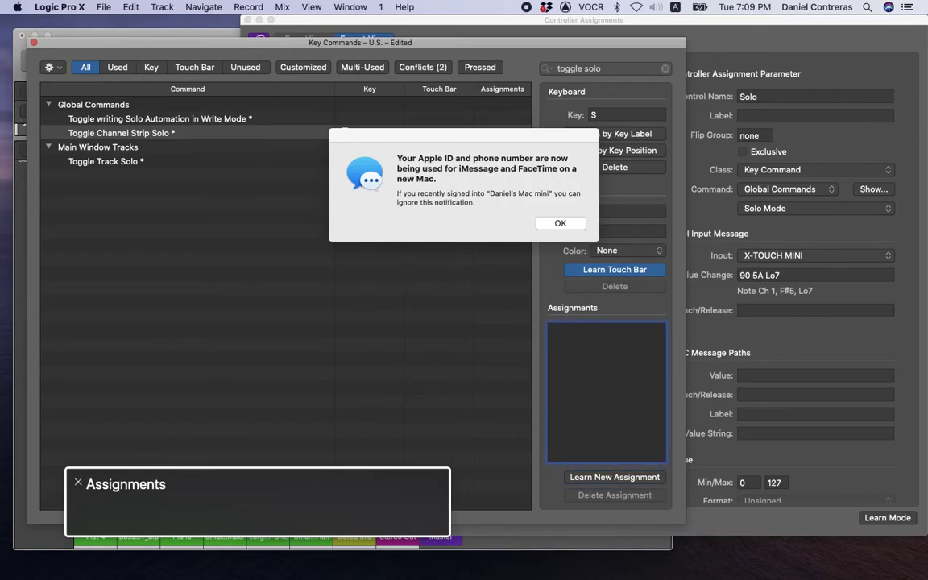
{"action": "key", "text": "ctrl+alt+Right"}
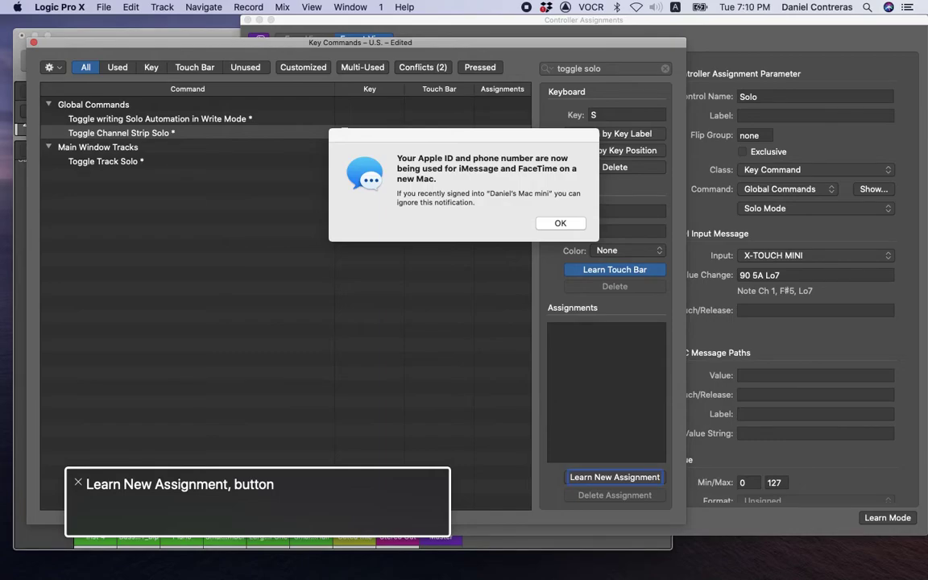
{"action": "key", "text": "ctrl+alt+space"}
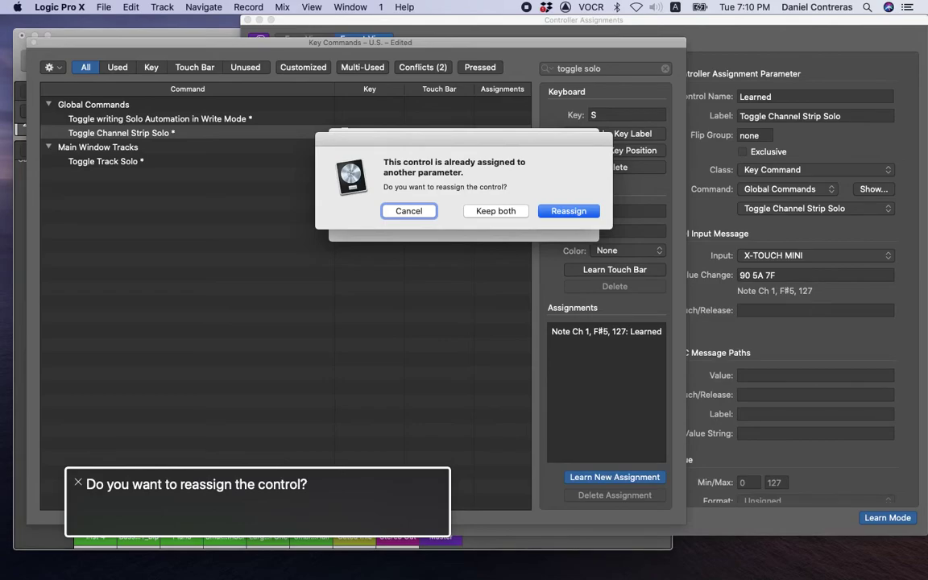
Step: Reassign the already assigned Solo control to Toggle Channel Strip Solo and close the Key Commands window
{"action": "key", "text": "ctrl+alt+Right"}
{"action": "key", "text": "ctrl+alt+Right"}
{"action": "key", "text": "ctrl+alt+Right"}
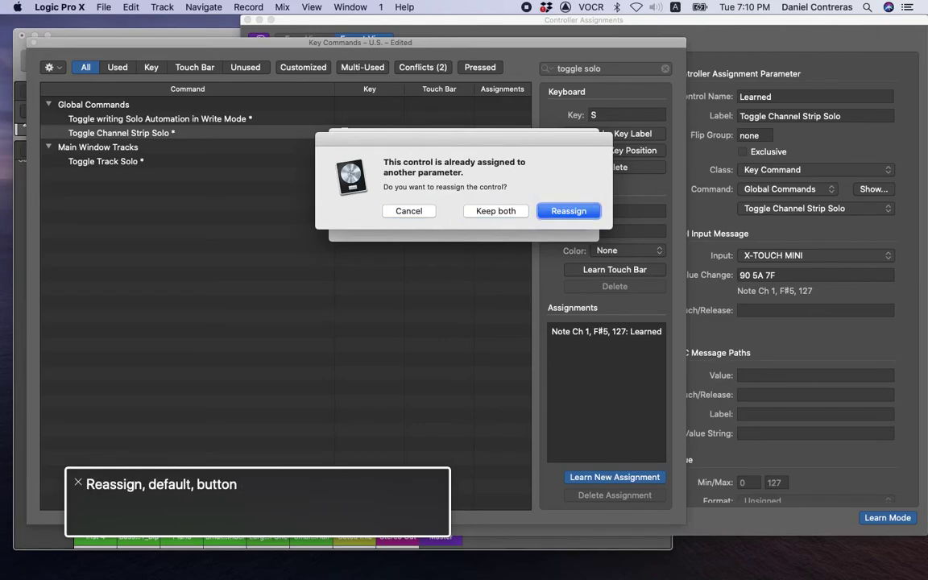
{"action": "key", "text": "ctrl+alt+space"}
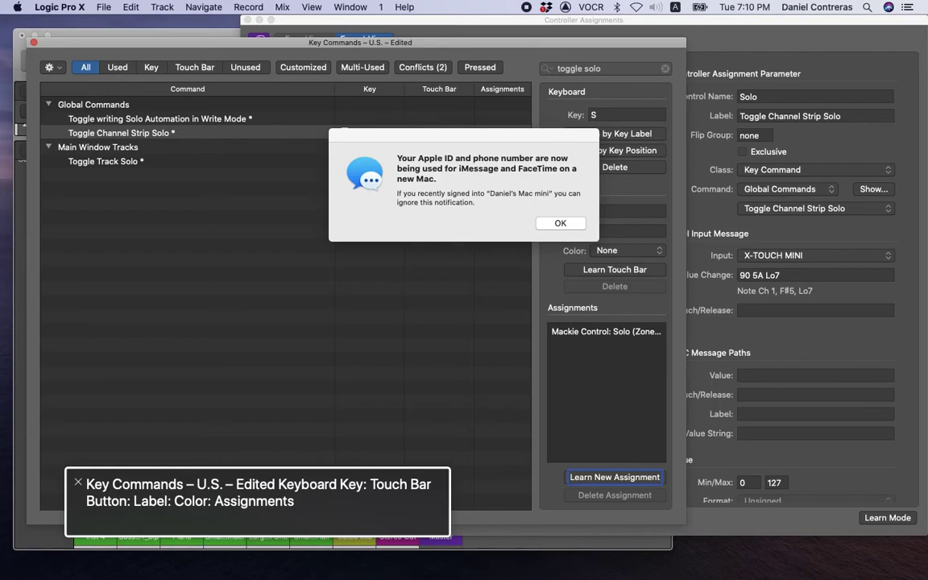
{"action": "key", "text": "ctrl+alt+Right"}
{"action": "key", "text": "ctrl+alt+space"}
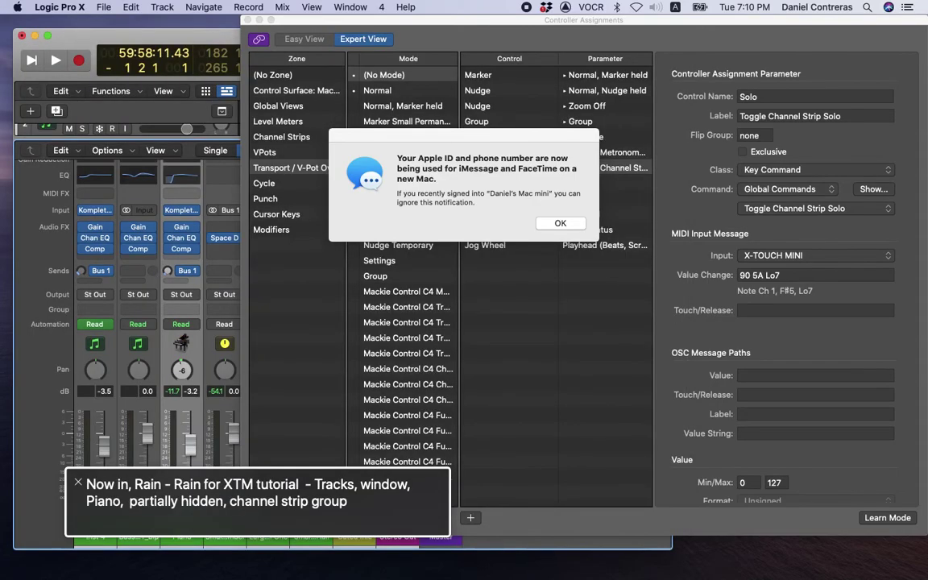